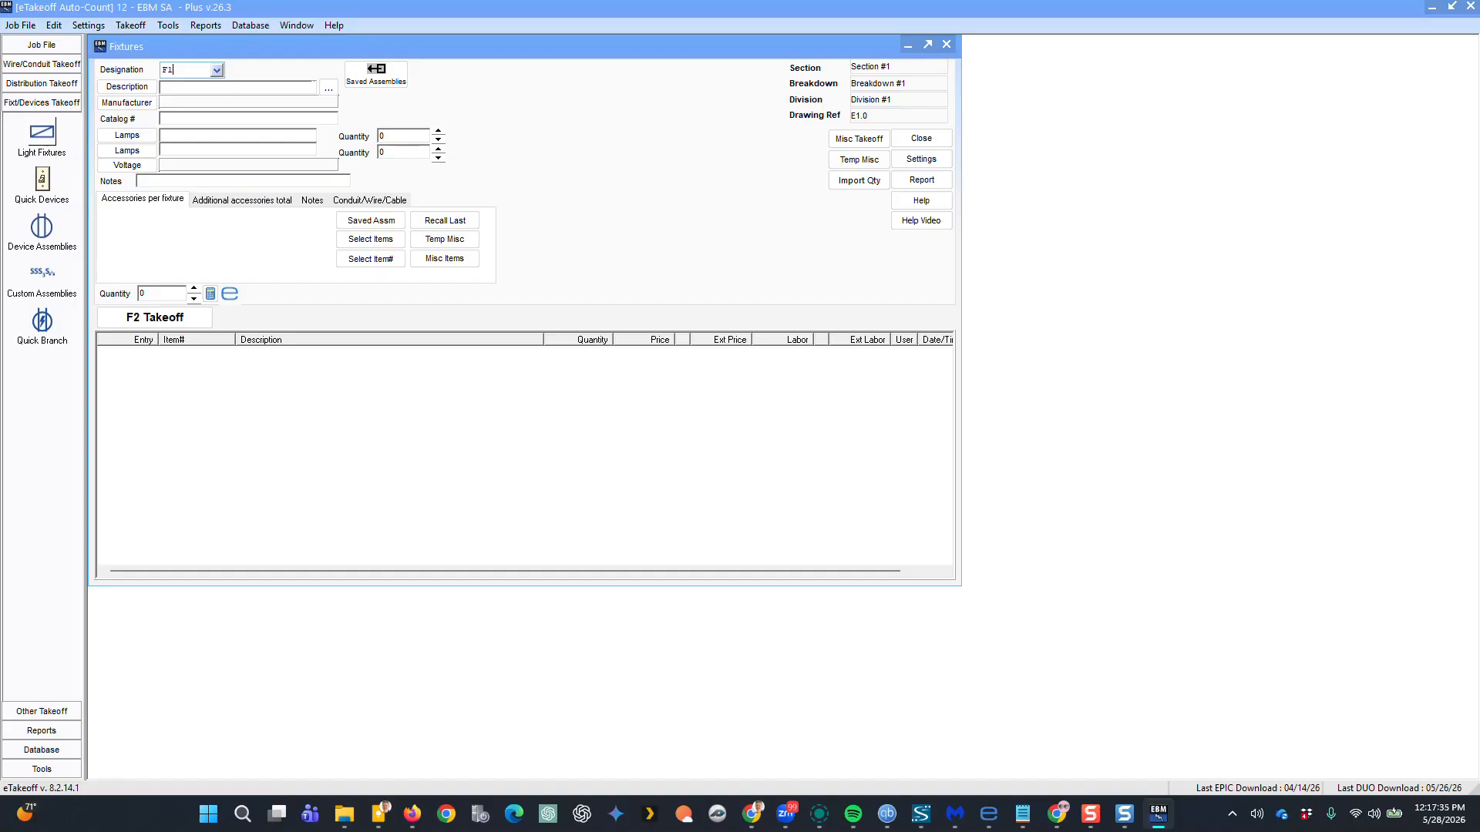
Load fixture designation F1, L.E.D. 2'x4' Lay-In, and send it to the drawing for on-screen counting
key("Return")
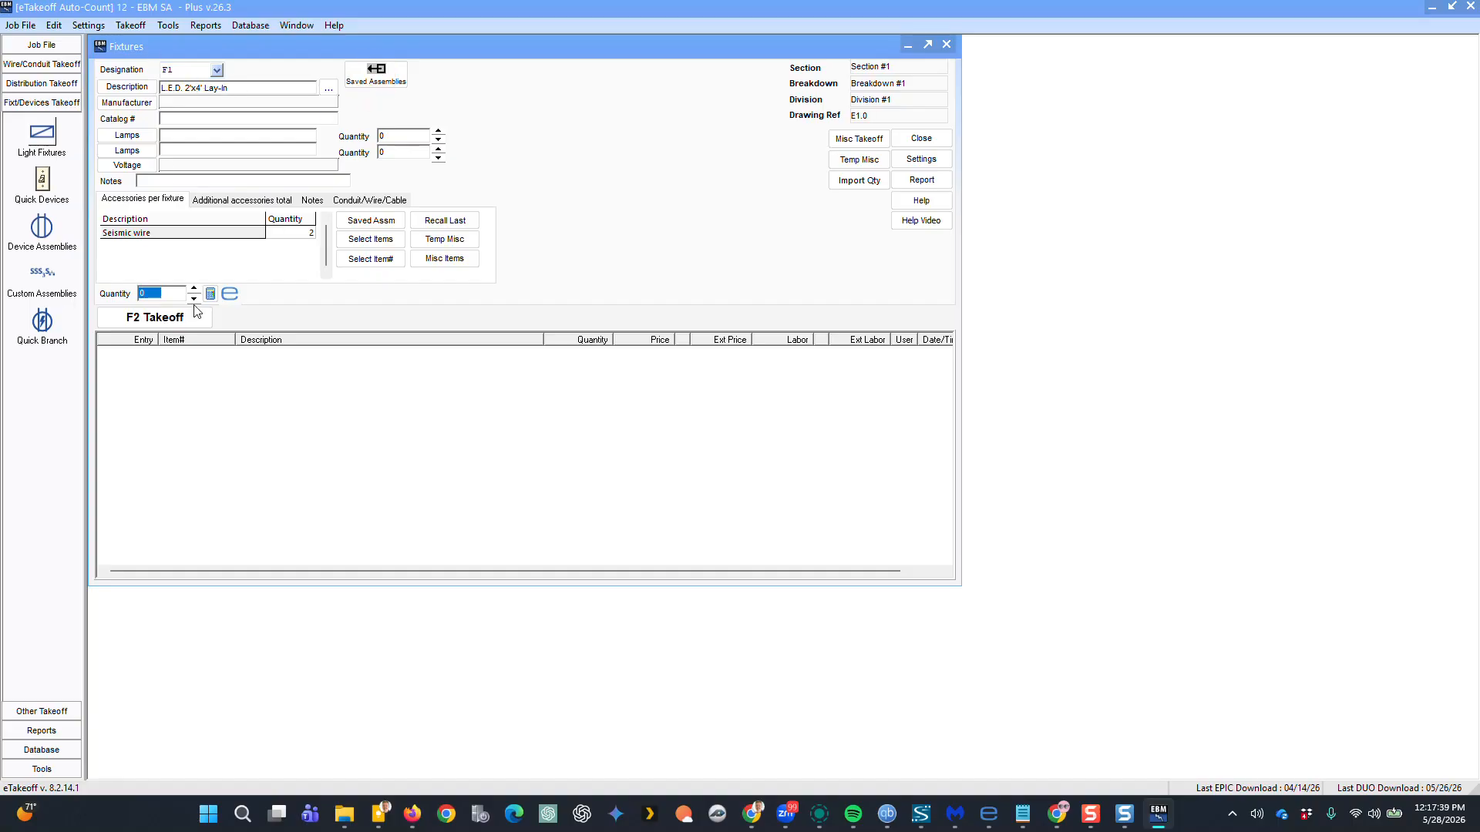
left_click(233, 294)
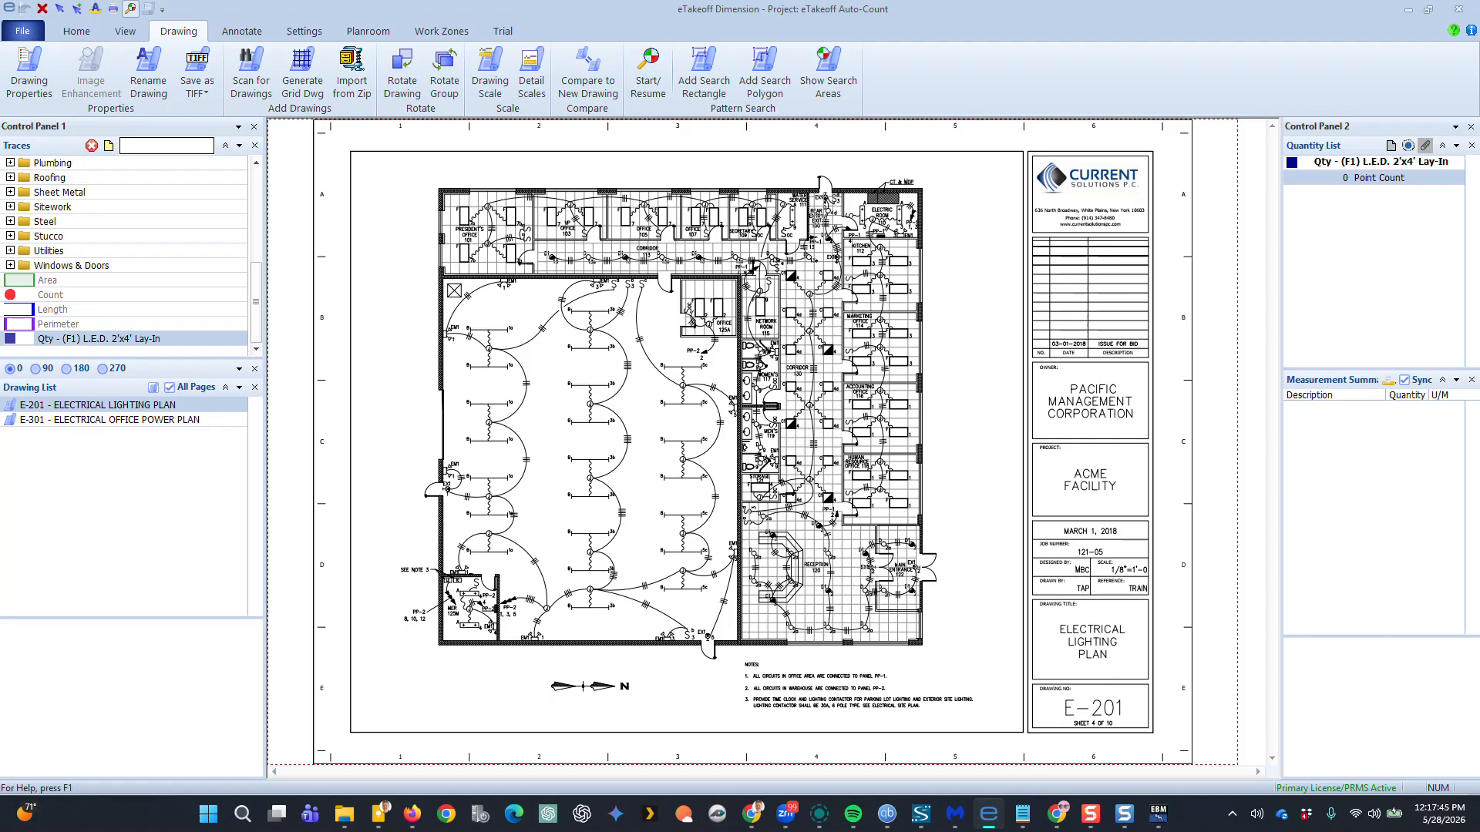
scroll(467, 217, "up", 5)
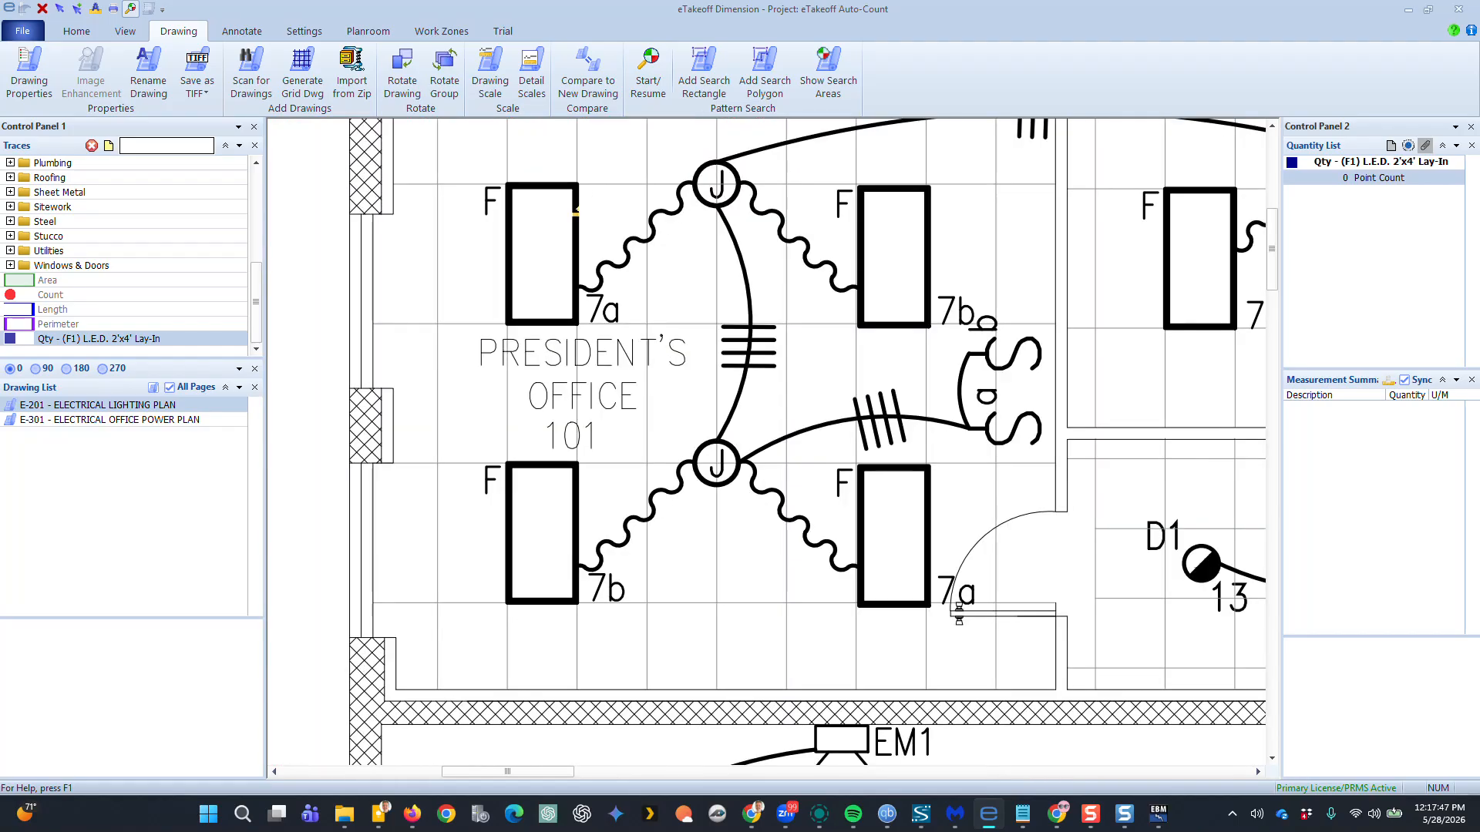
left_click(527, 234)
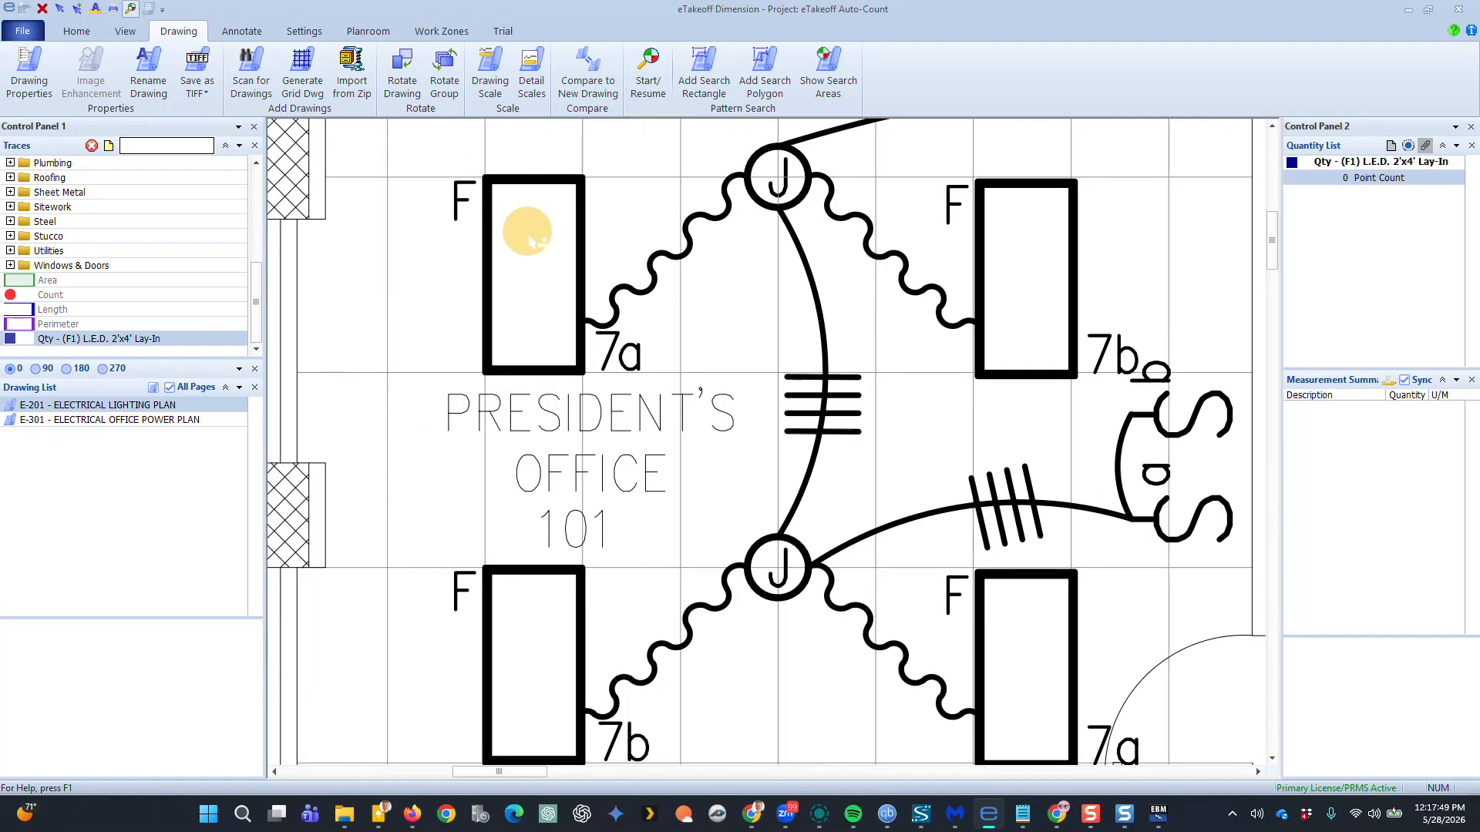
key("Escape")
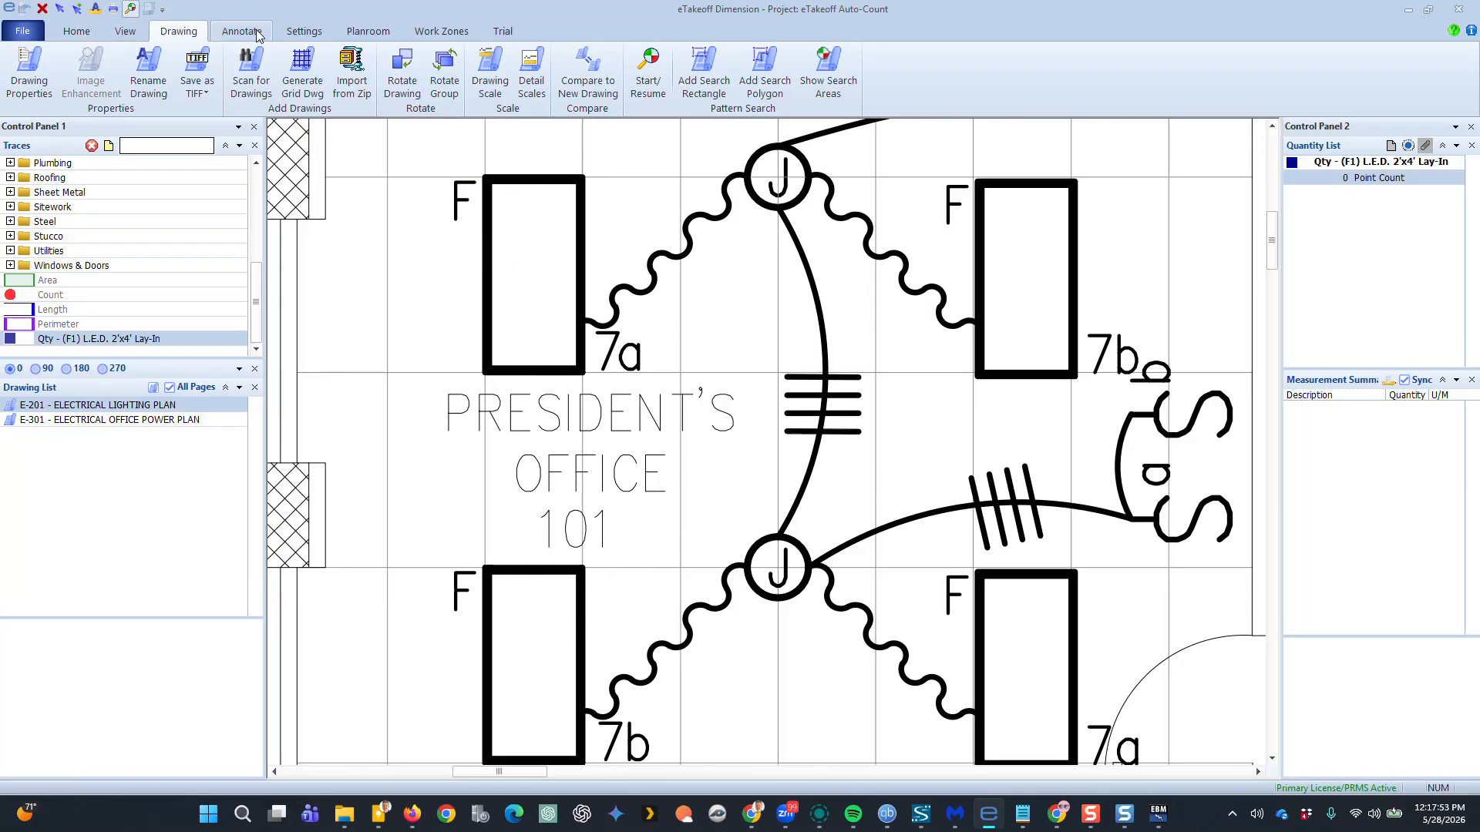
Start a pattern search by drawing a rectangle around one 2'x4' fixture symbol in the President's Office
left_click(652, 74)
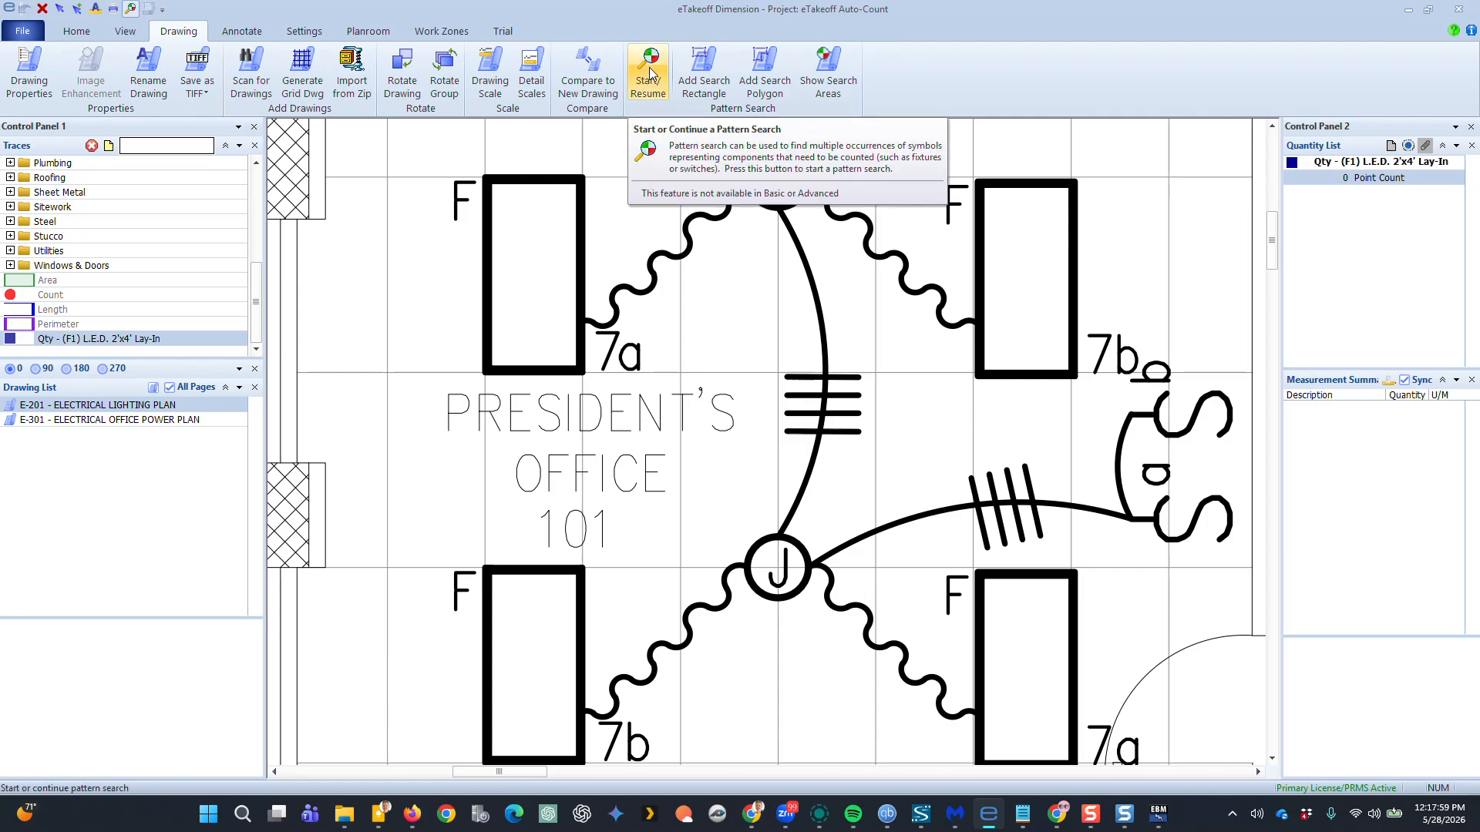
right_click(660, 112)
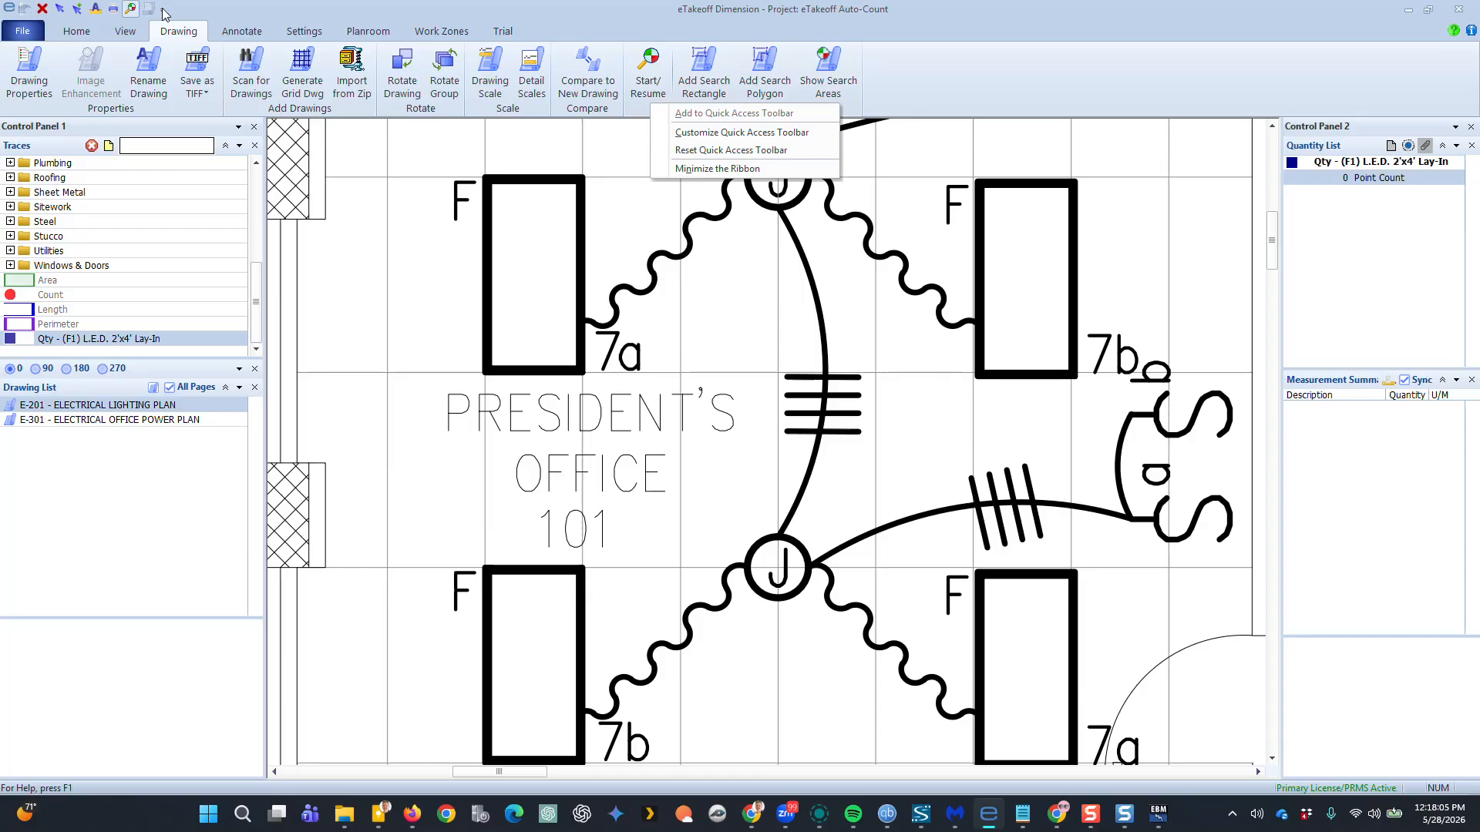
left_click(574, 181)
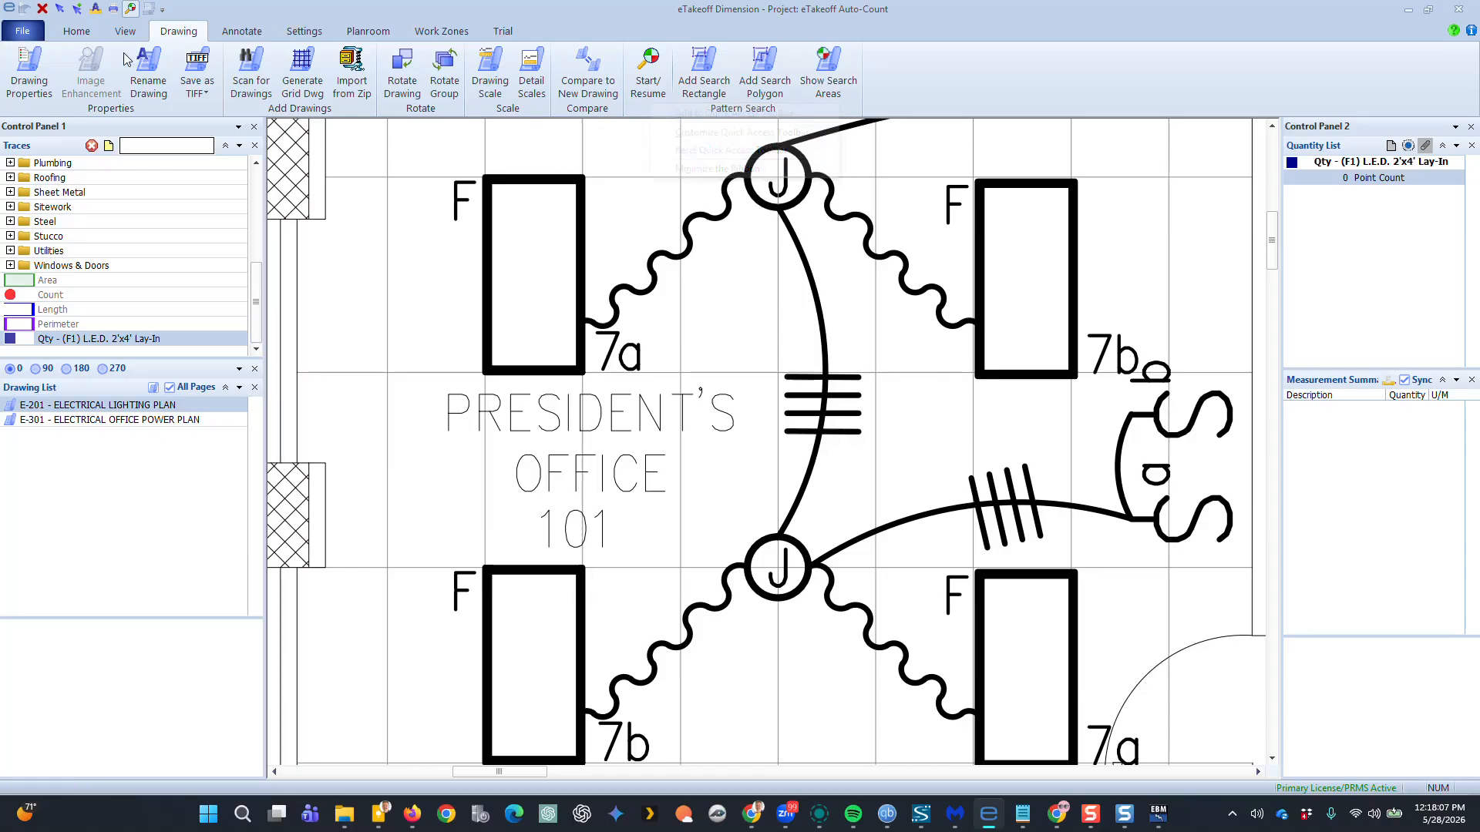
left_click(74, 34)
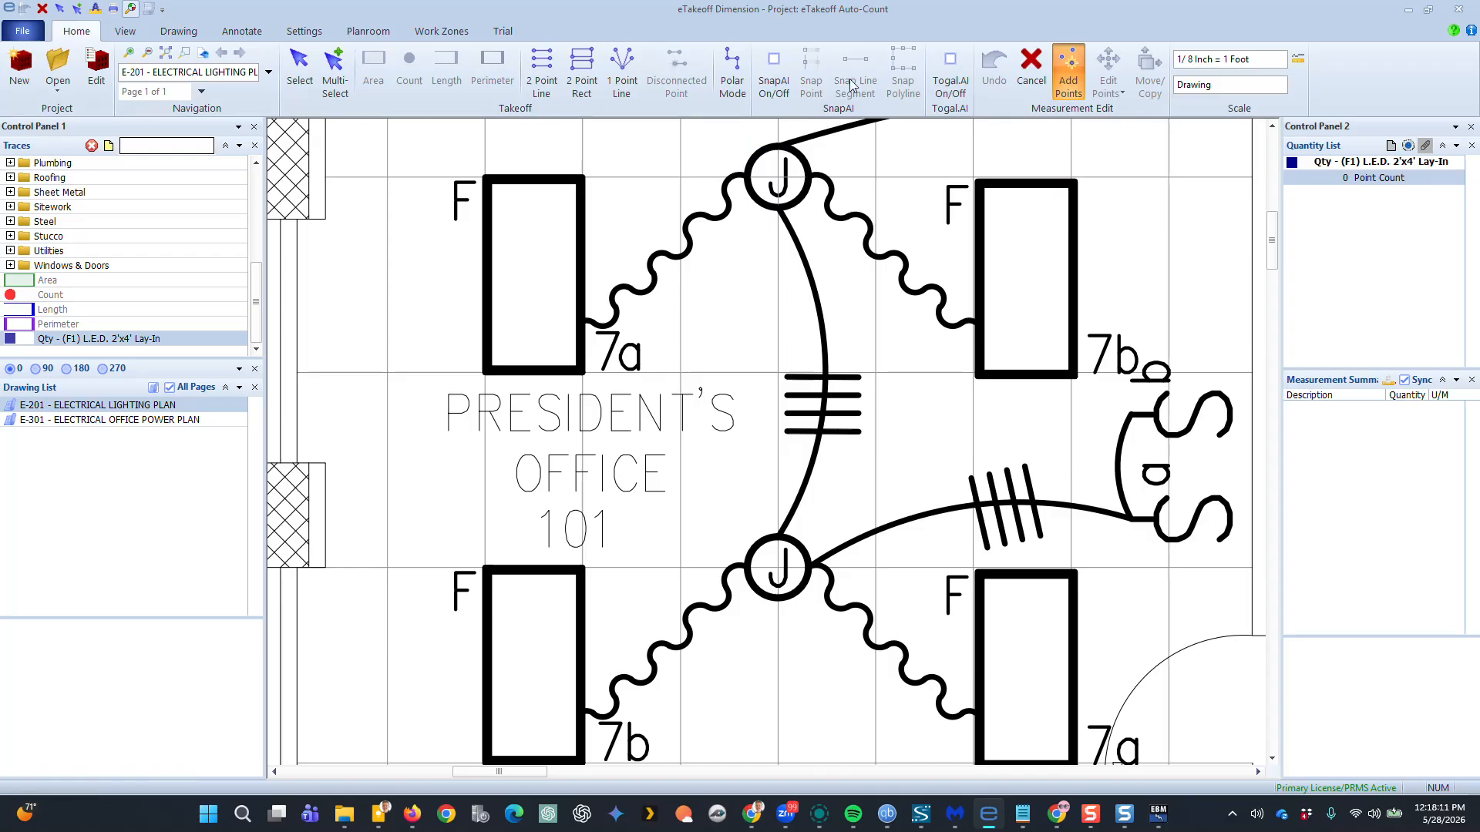
left_click(129, 8)
left_click(139, 35)
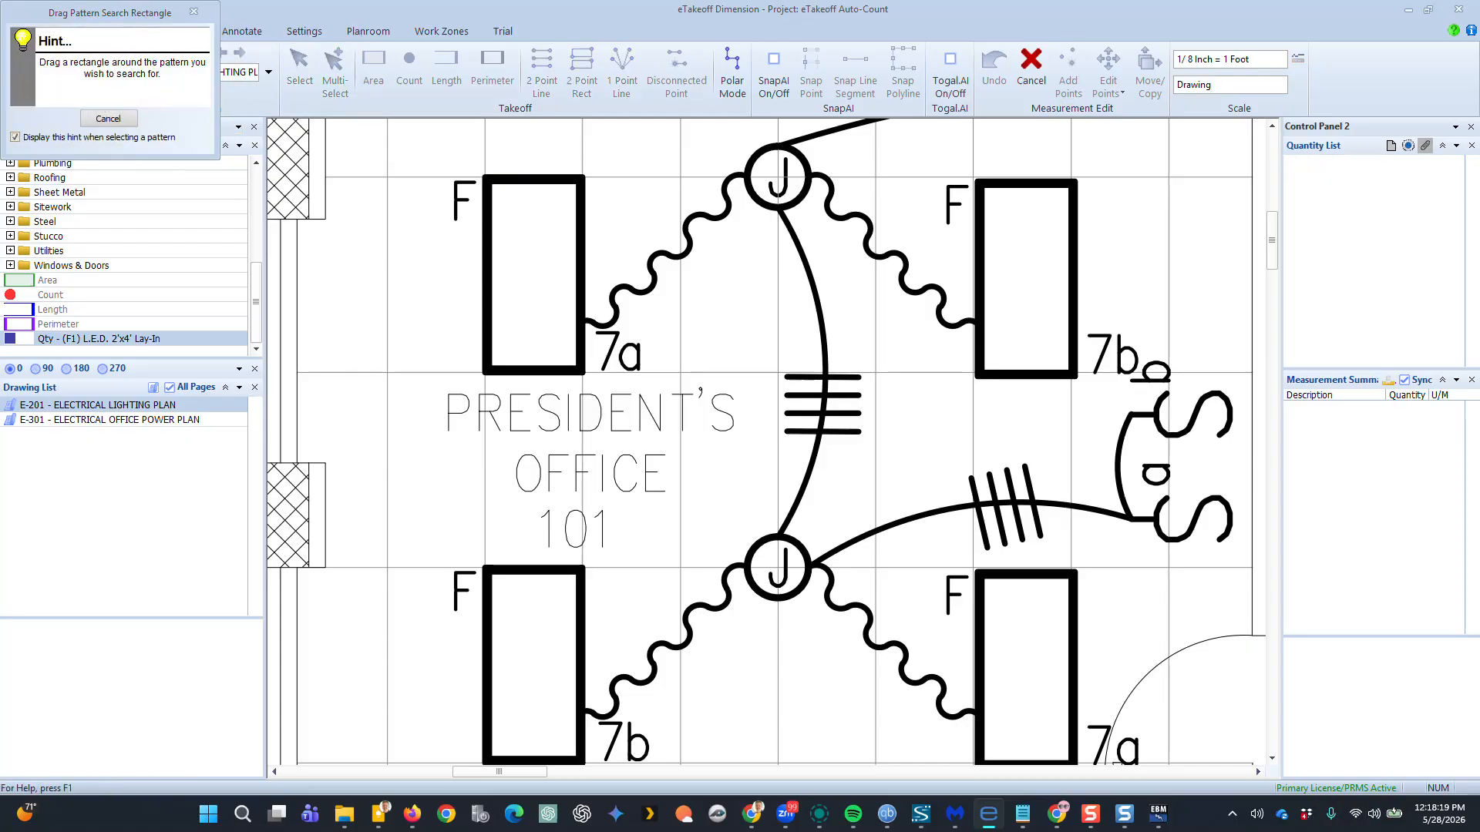
left_click_drag(479, 172, 595, 382)
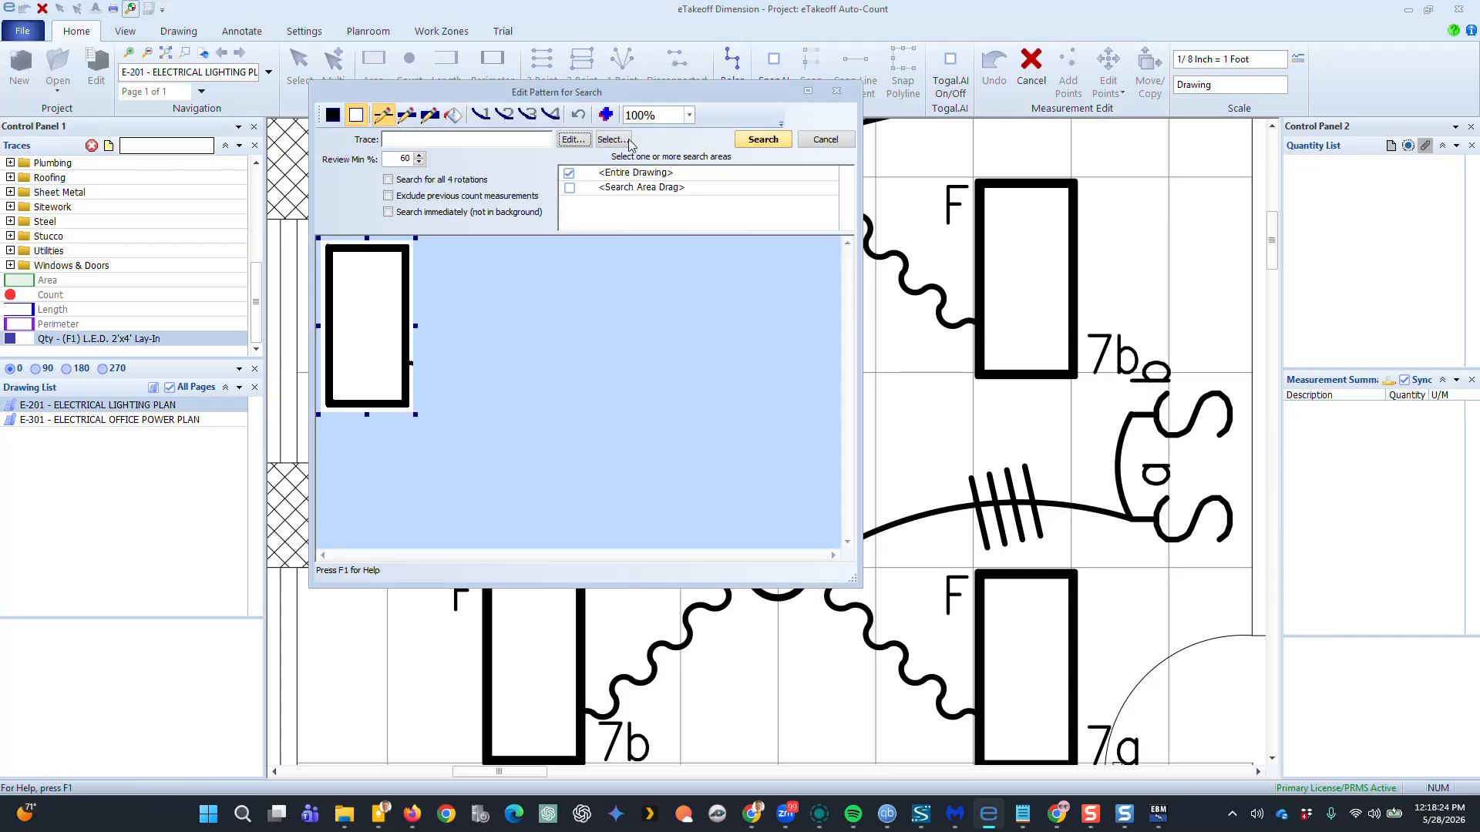
Edit the 2x4 search trace, setting Data Type 1 to Count and the point style to Circle - filled
left_click(576, 140)
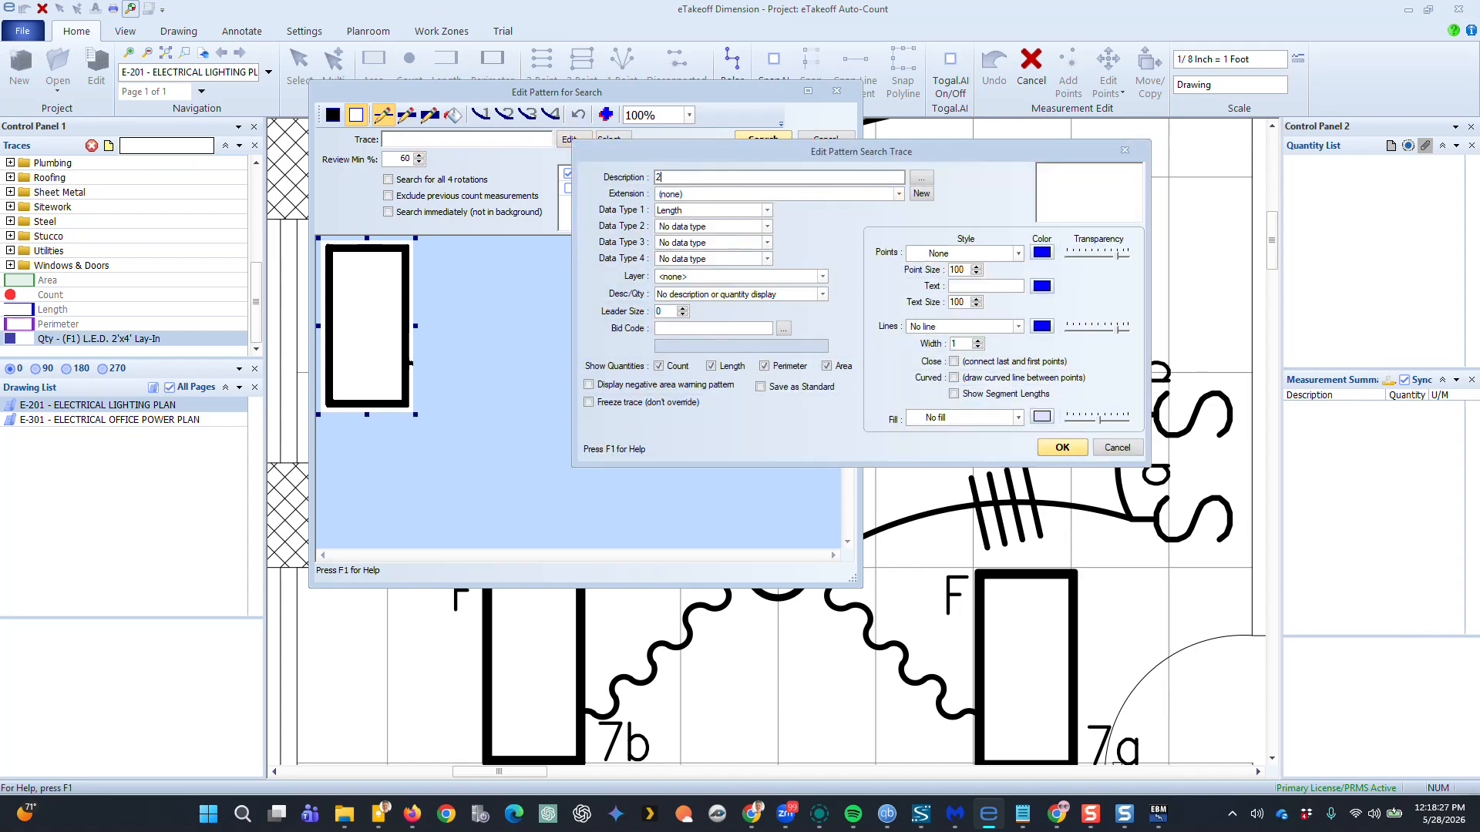
left_click(689, 211)
left_click(744, 240)
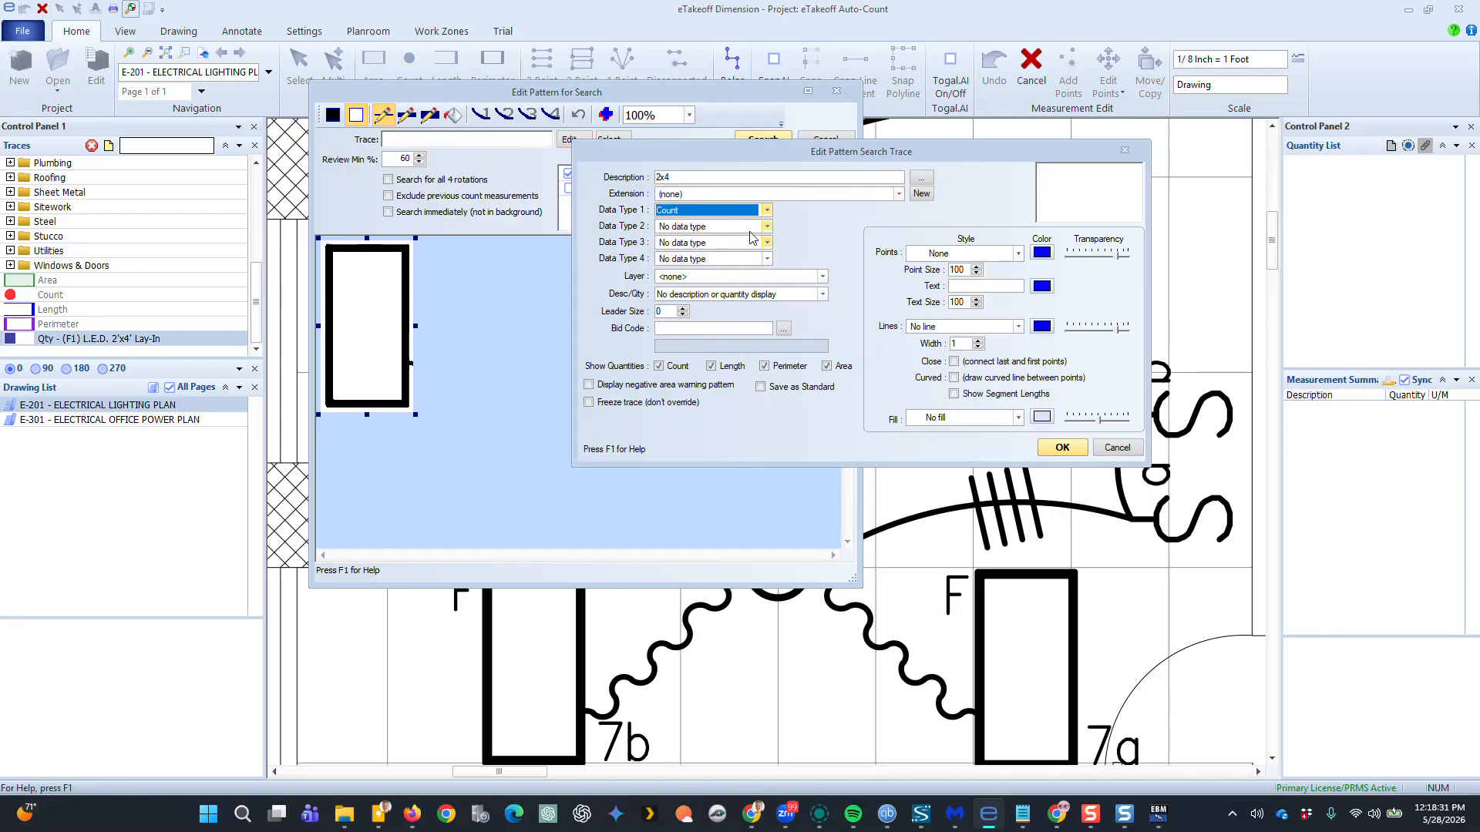
left_click(992, 258)
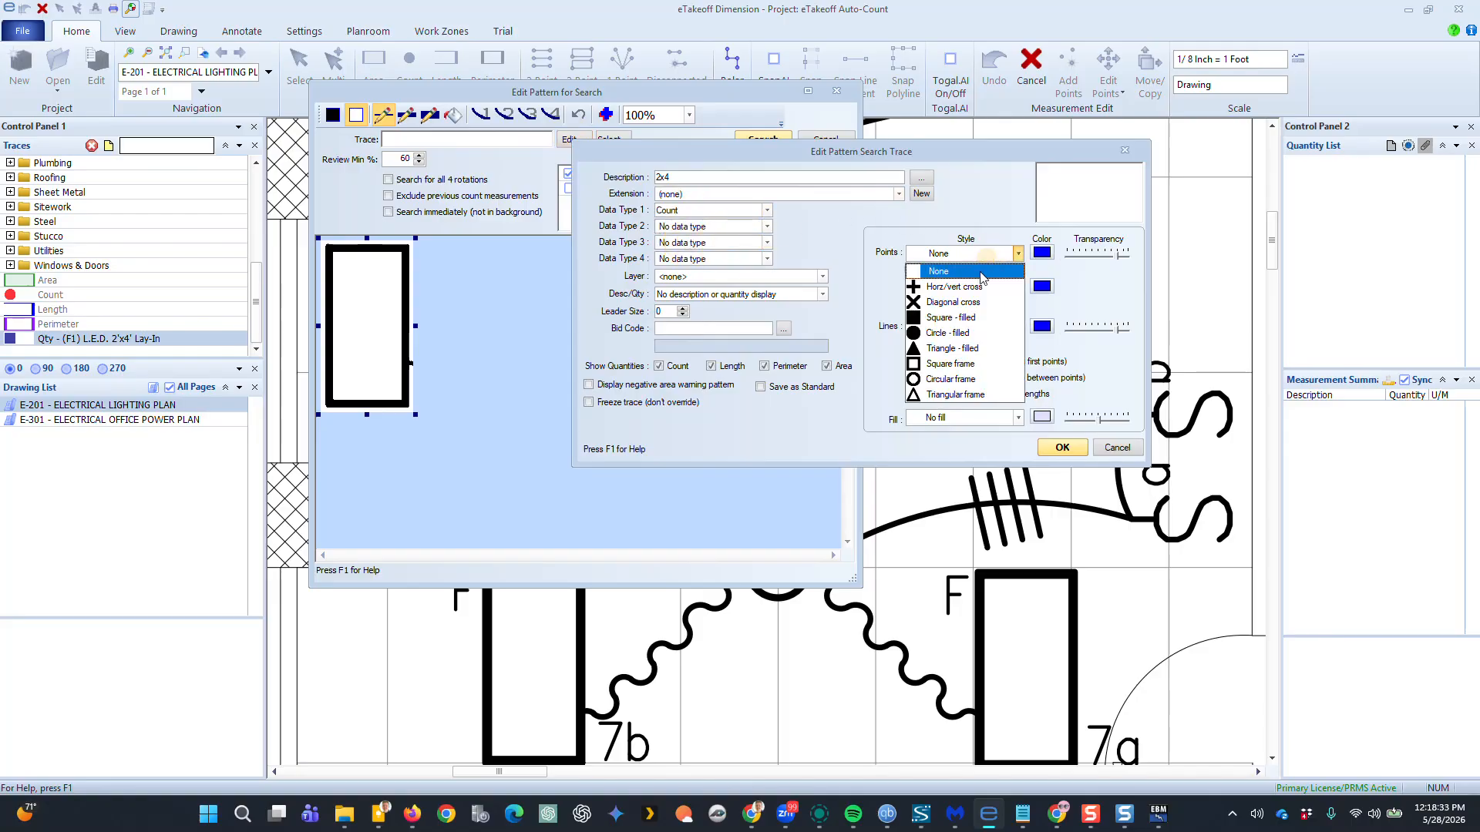
left_click(963, 333)
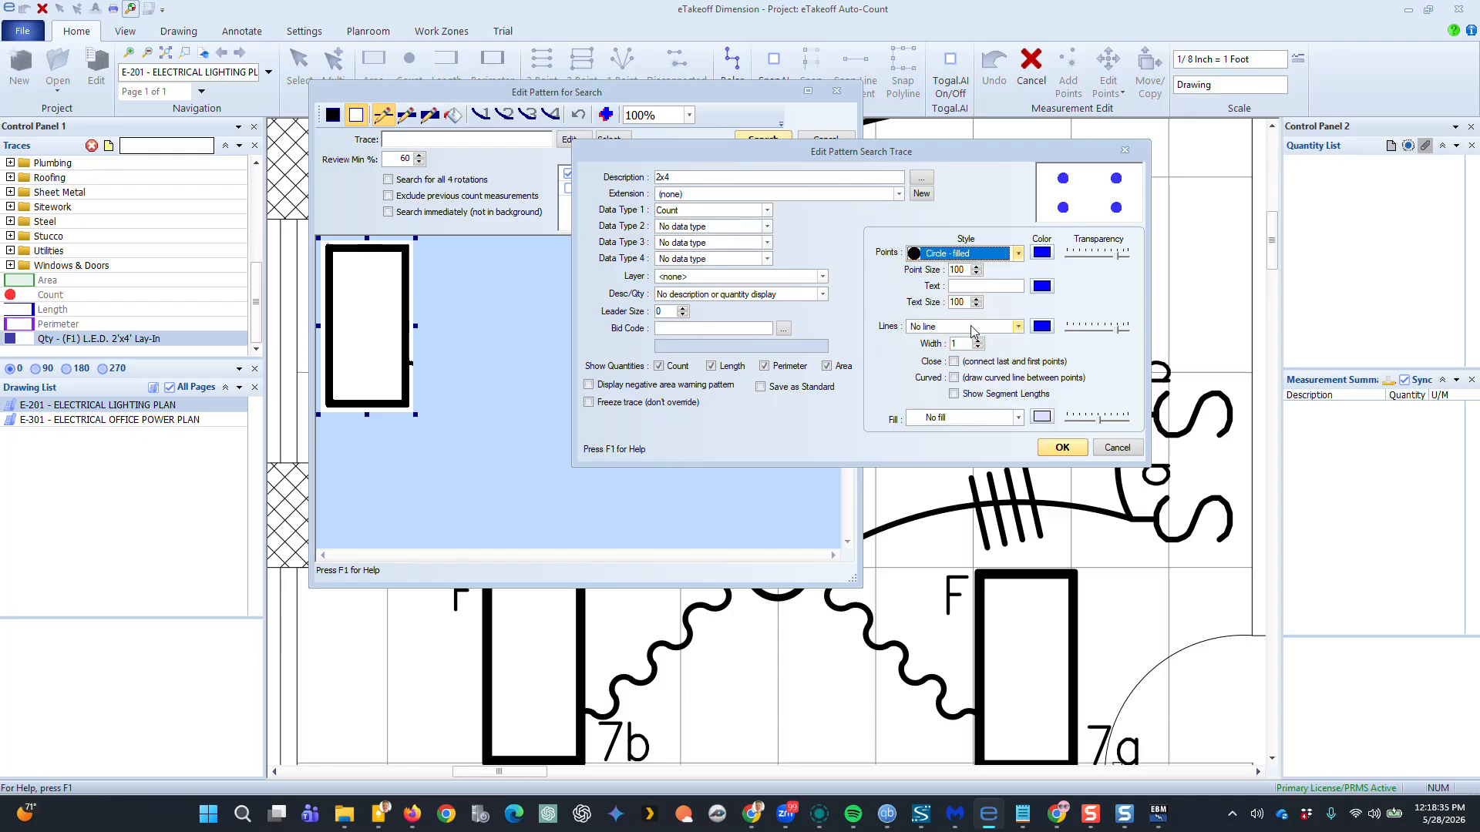
left_click(1064, 449)
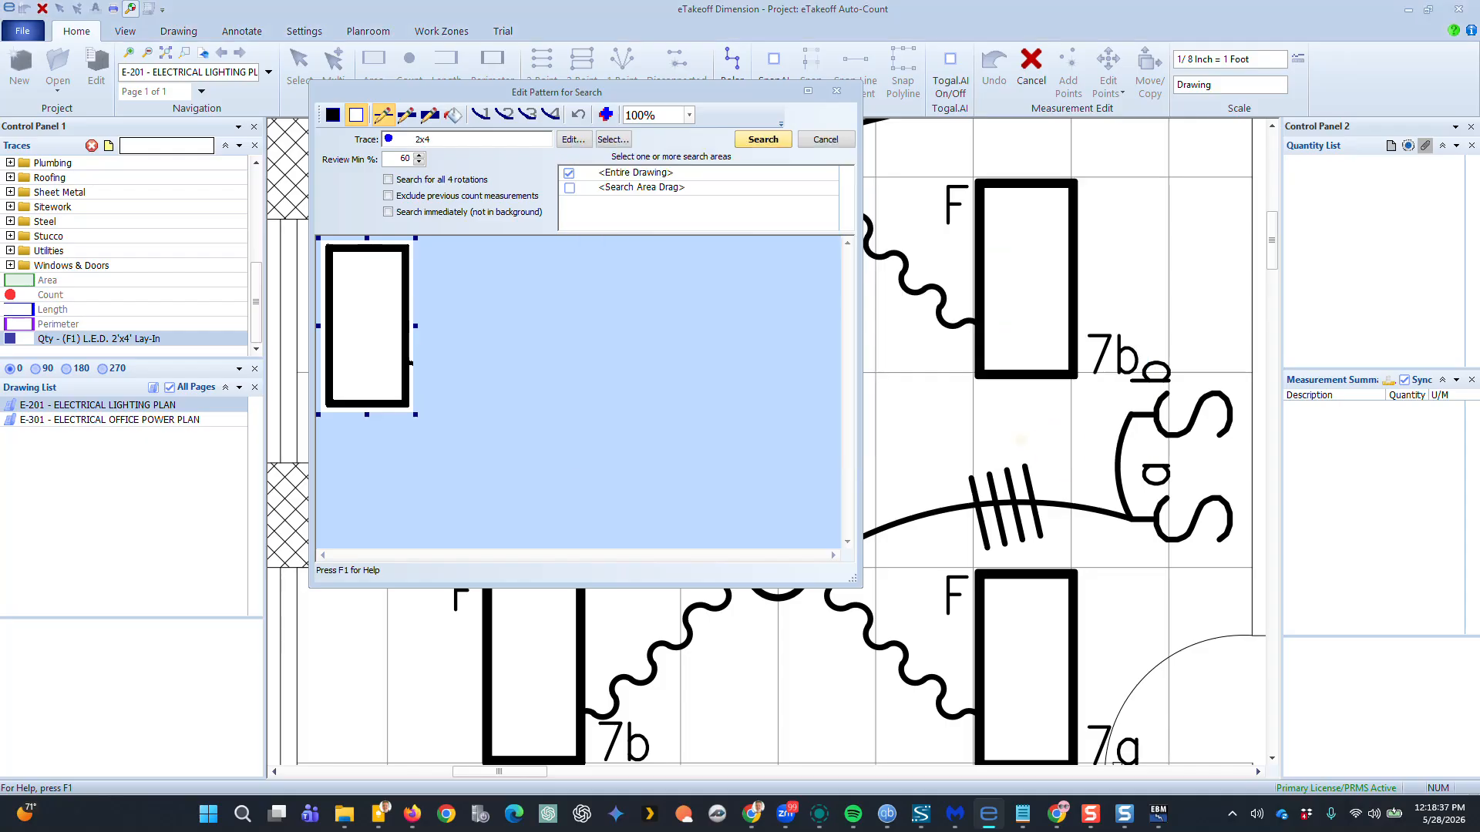
Enable searching all 4 rotations and searching immediately, then run the pattern search on the entire drawing
left_click(390, 180)
left_click(389, 212)
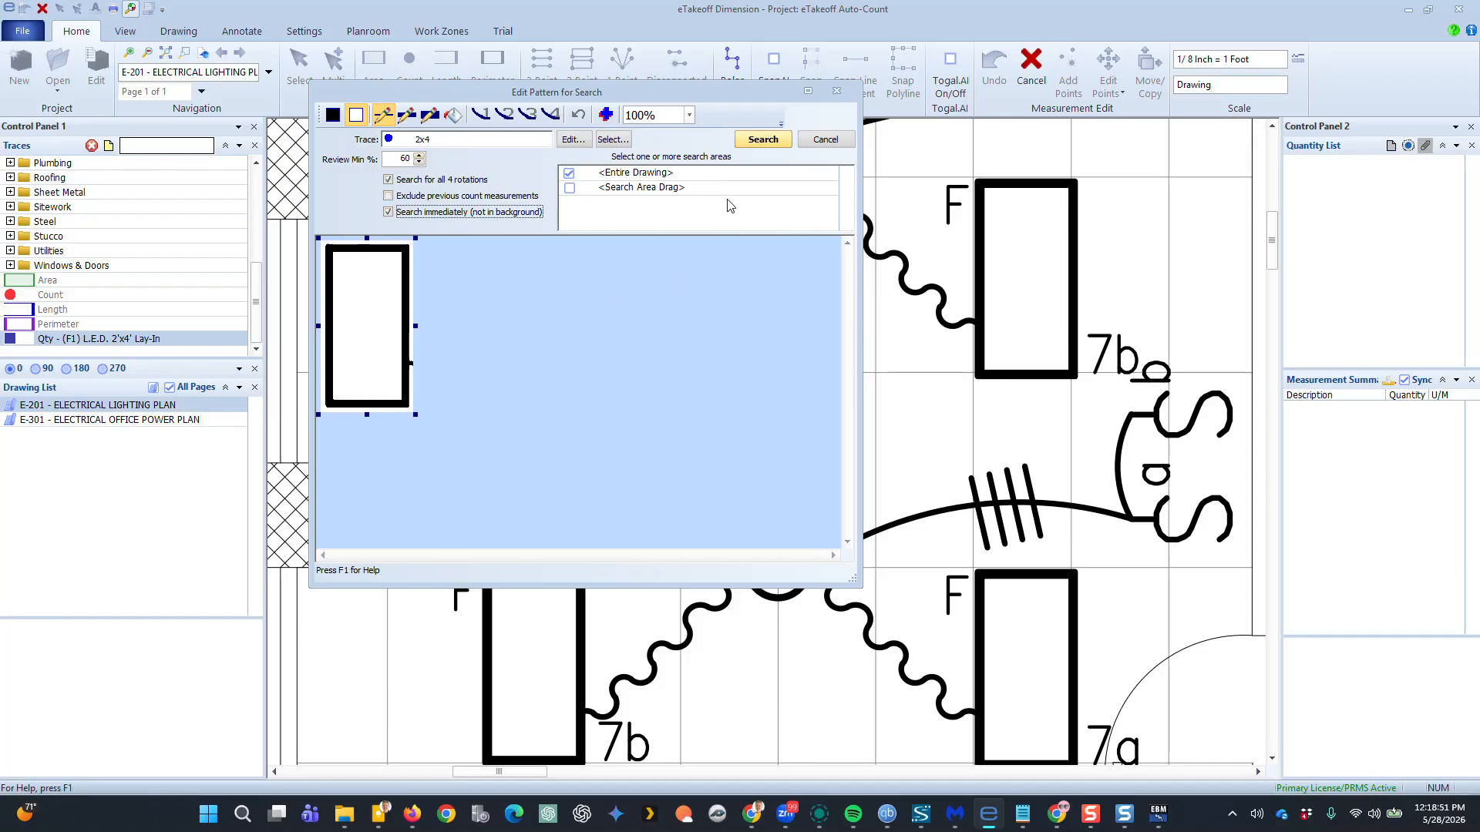
left_click(761, 140)
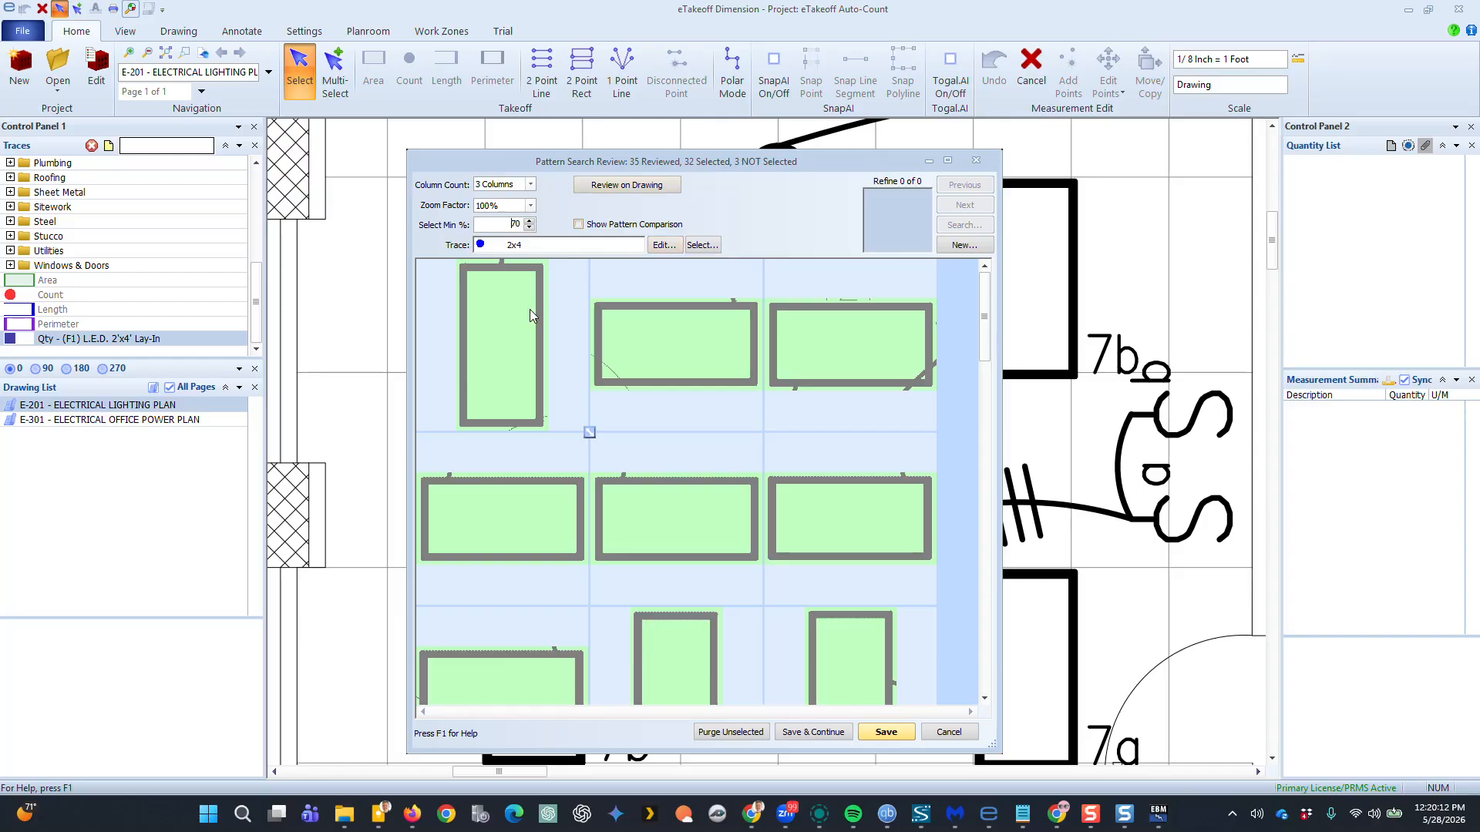
Review the pattern search matches and save the selected ones as count points
left_click_drag(987, 309, 988, 339)
scroll(811, 501, "down", 2)
scroll(811, 501, "down", 5)
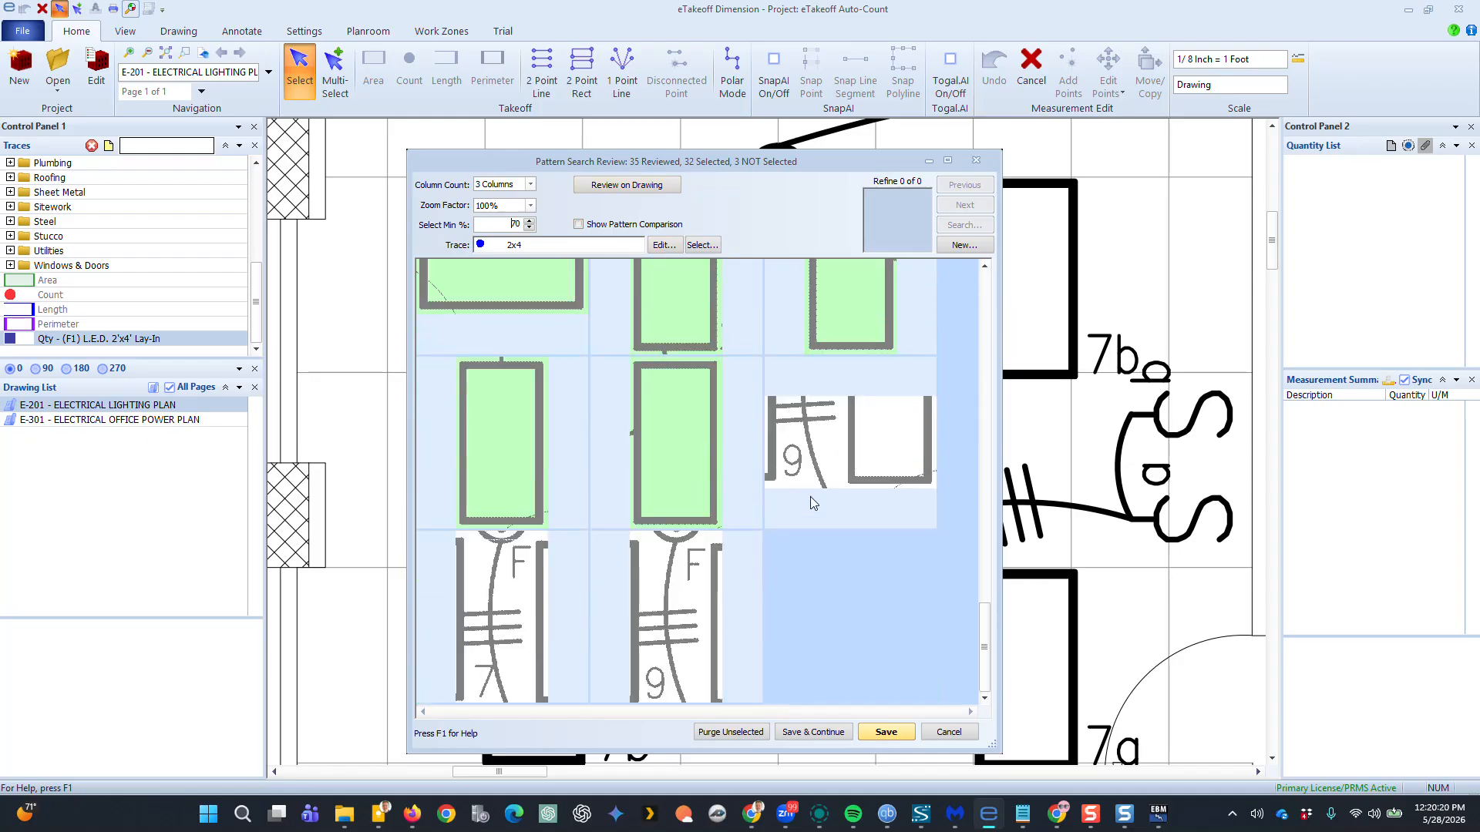
left_click(833, 453)
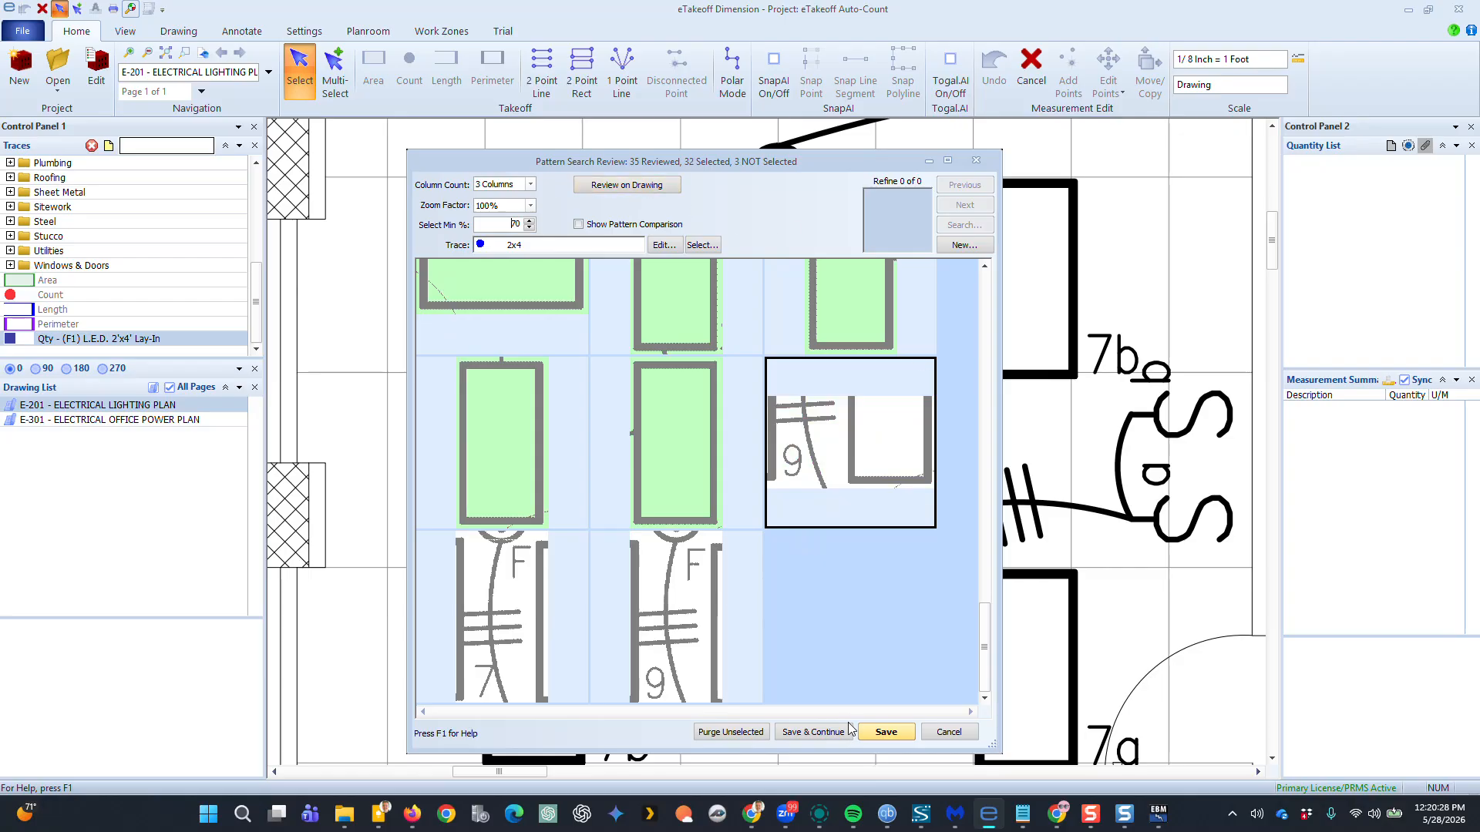
left_click(890, 732)
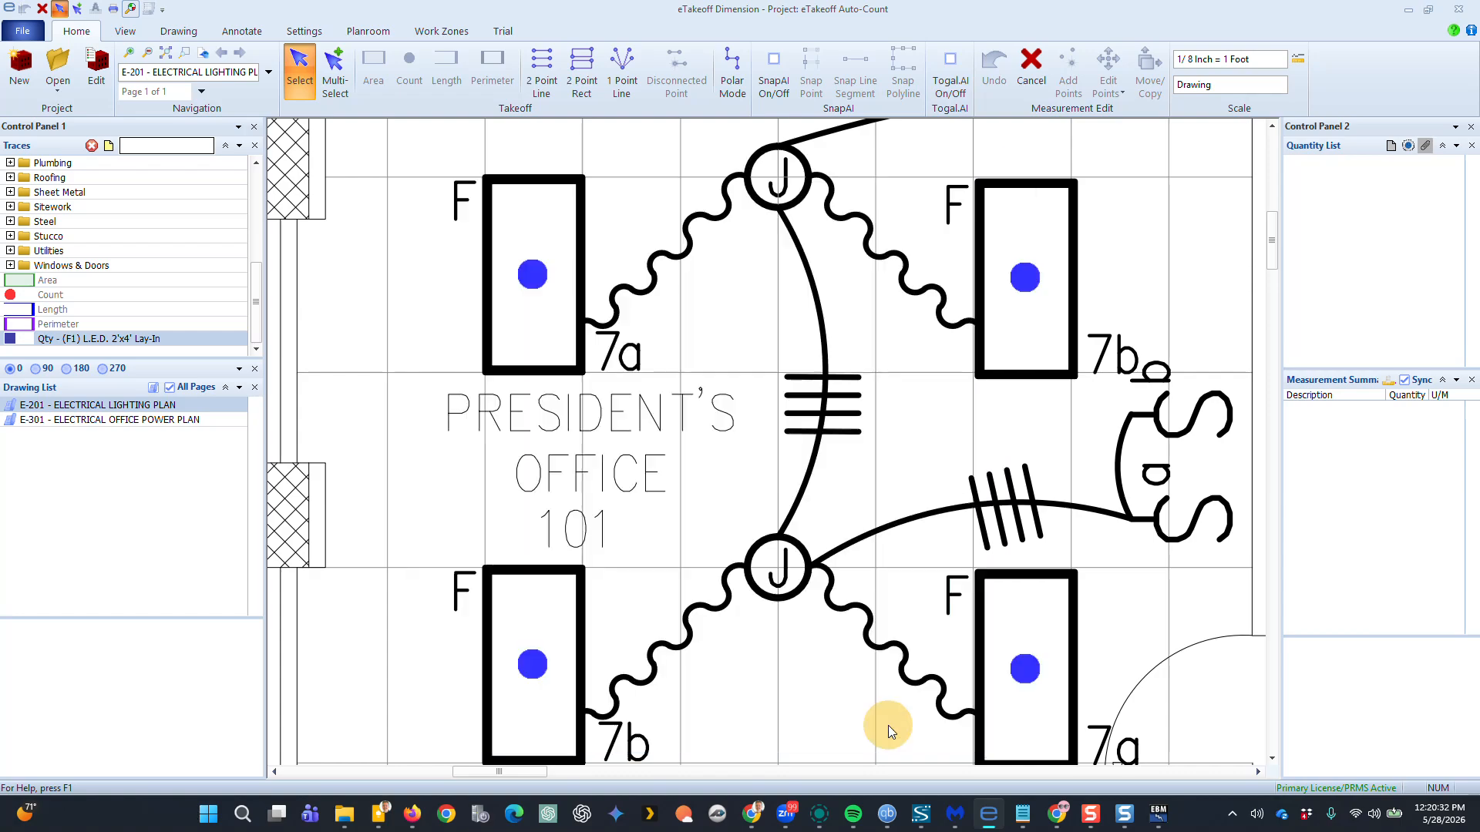
Return the 2x4 count measurement to estimating with its quantity and record the F1 takeoff
scroll(771, 441, "down", 5)
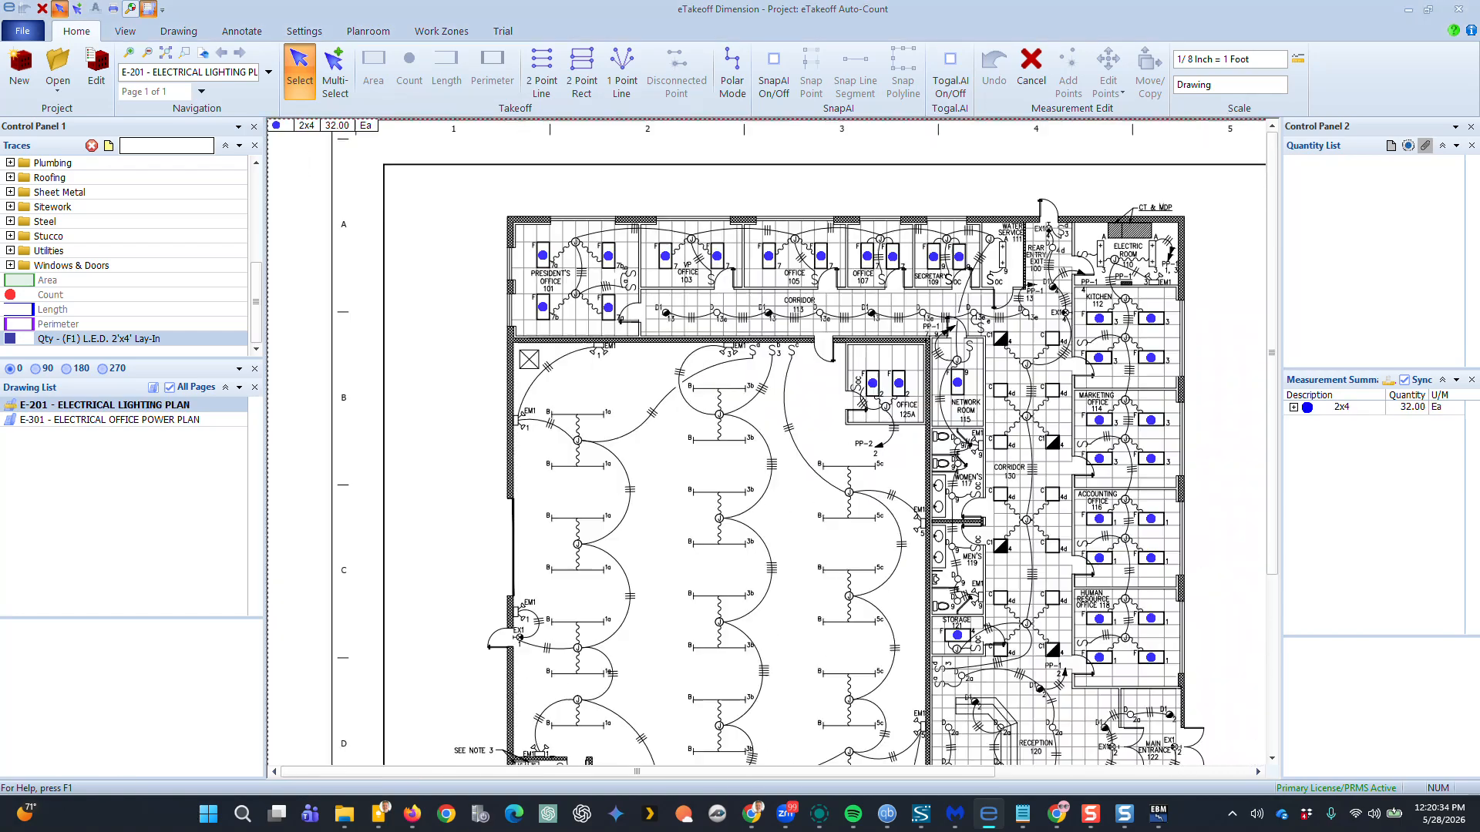
mouse_move(1023, 599)
middle_mouse_down()
mouse_move(977, 410)
mouse_move(994, 628)
mouse_move(1057, 571)
middle_mouse_up()
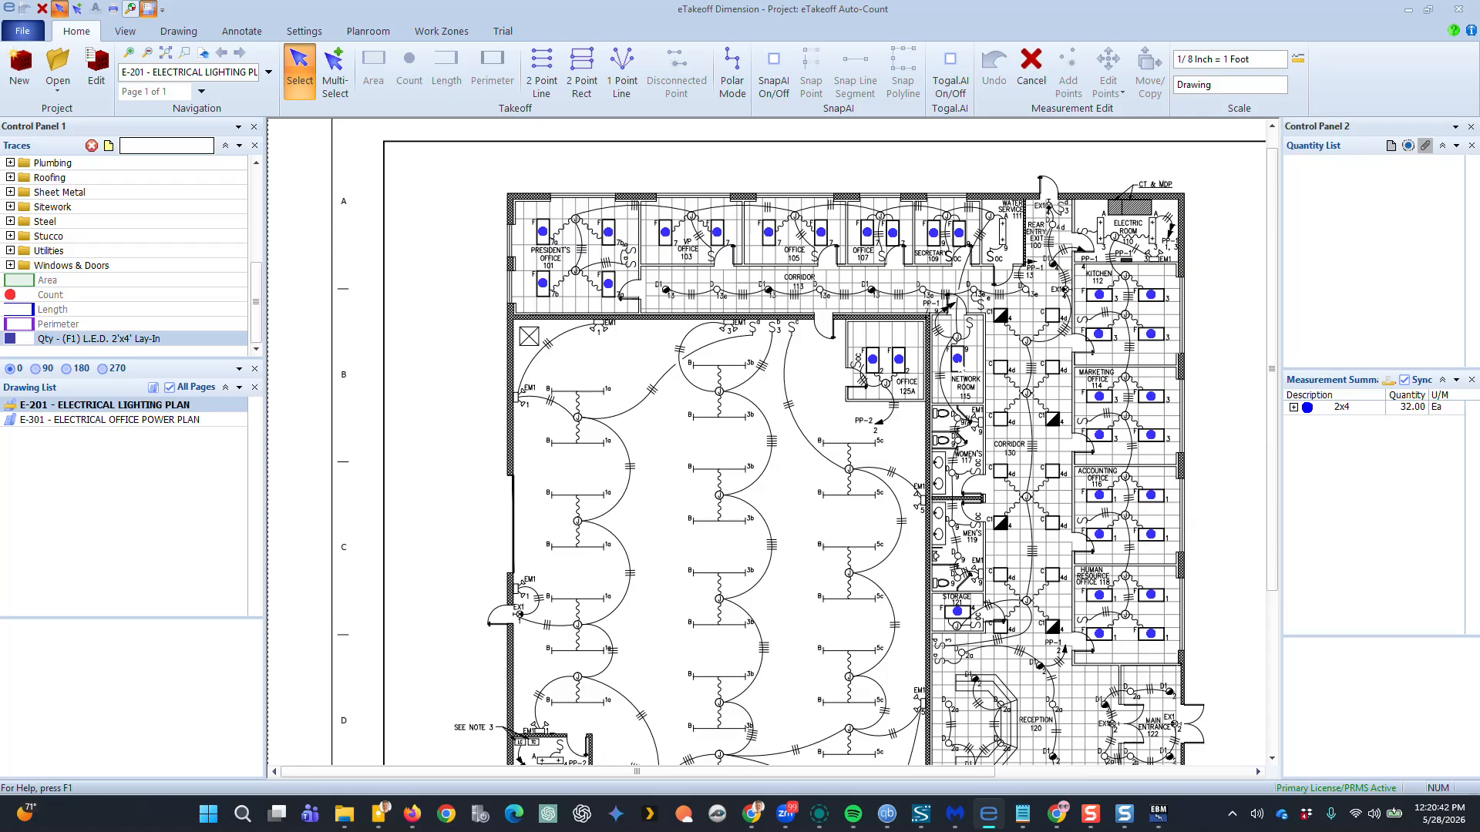
right_click(959, 359)
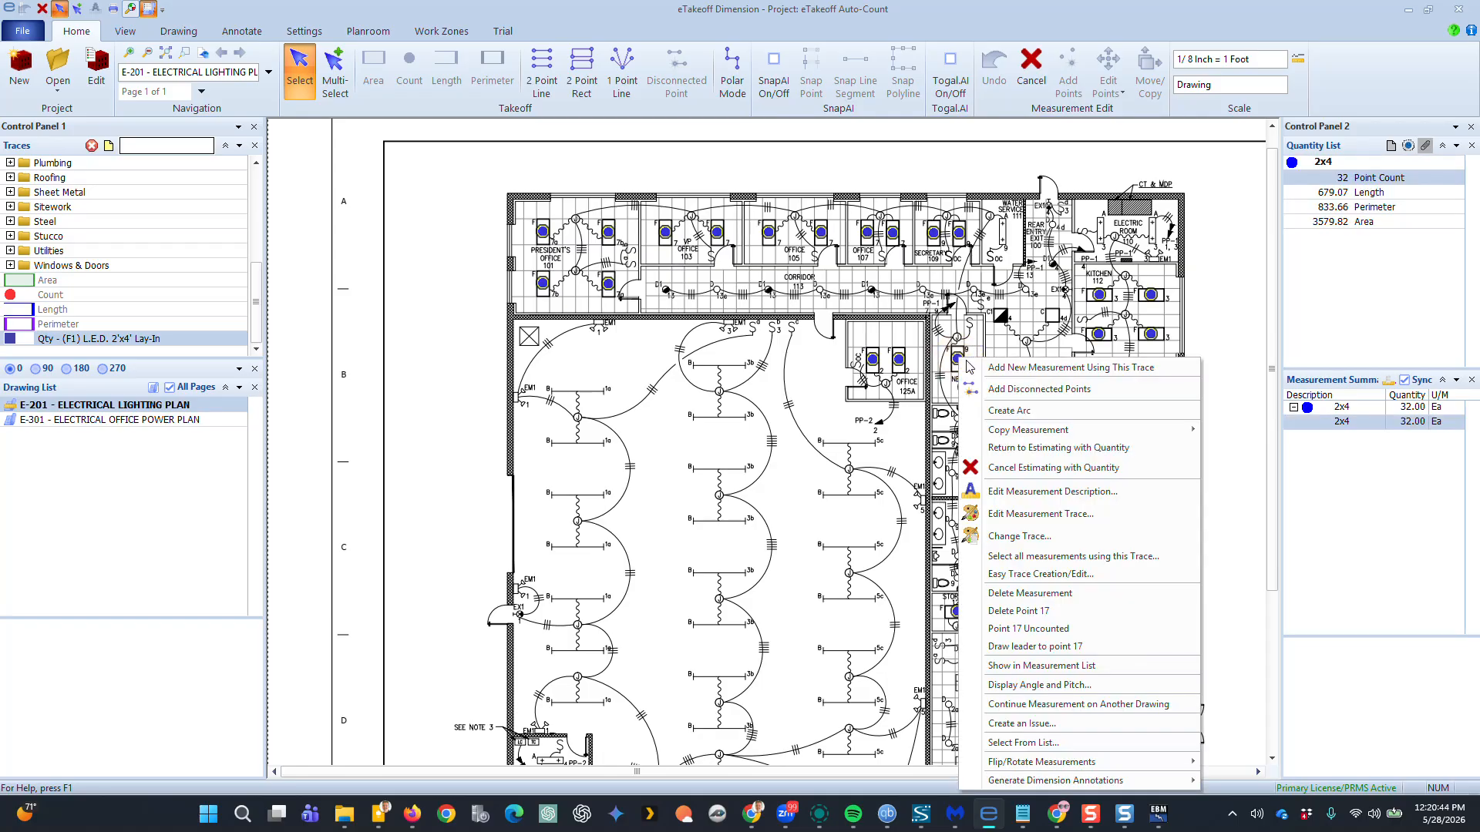
left_click(1048, 448)
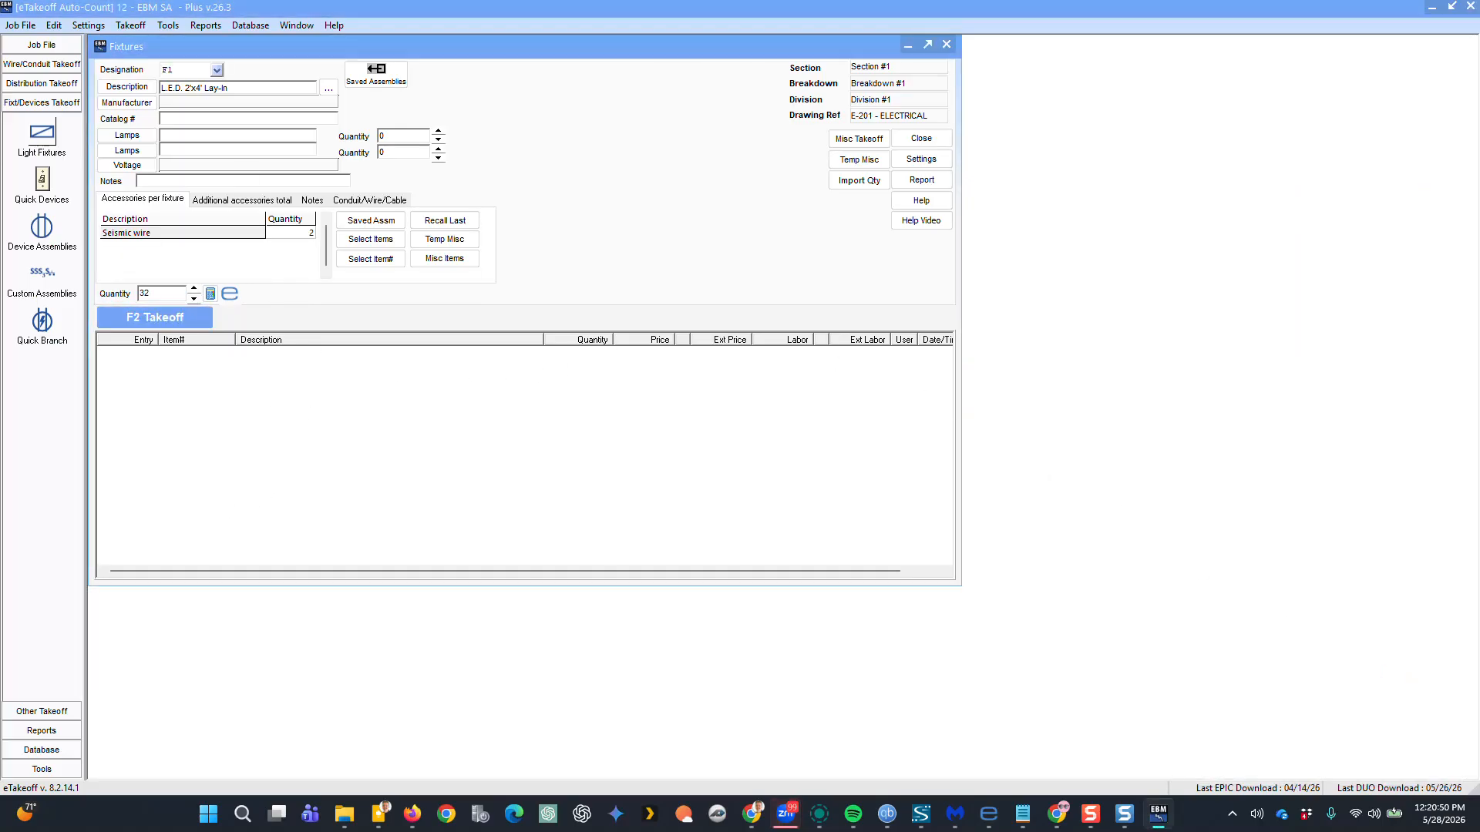
left_click(168, 320)
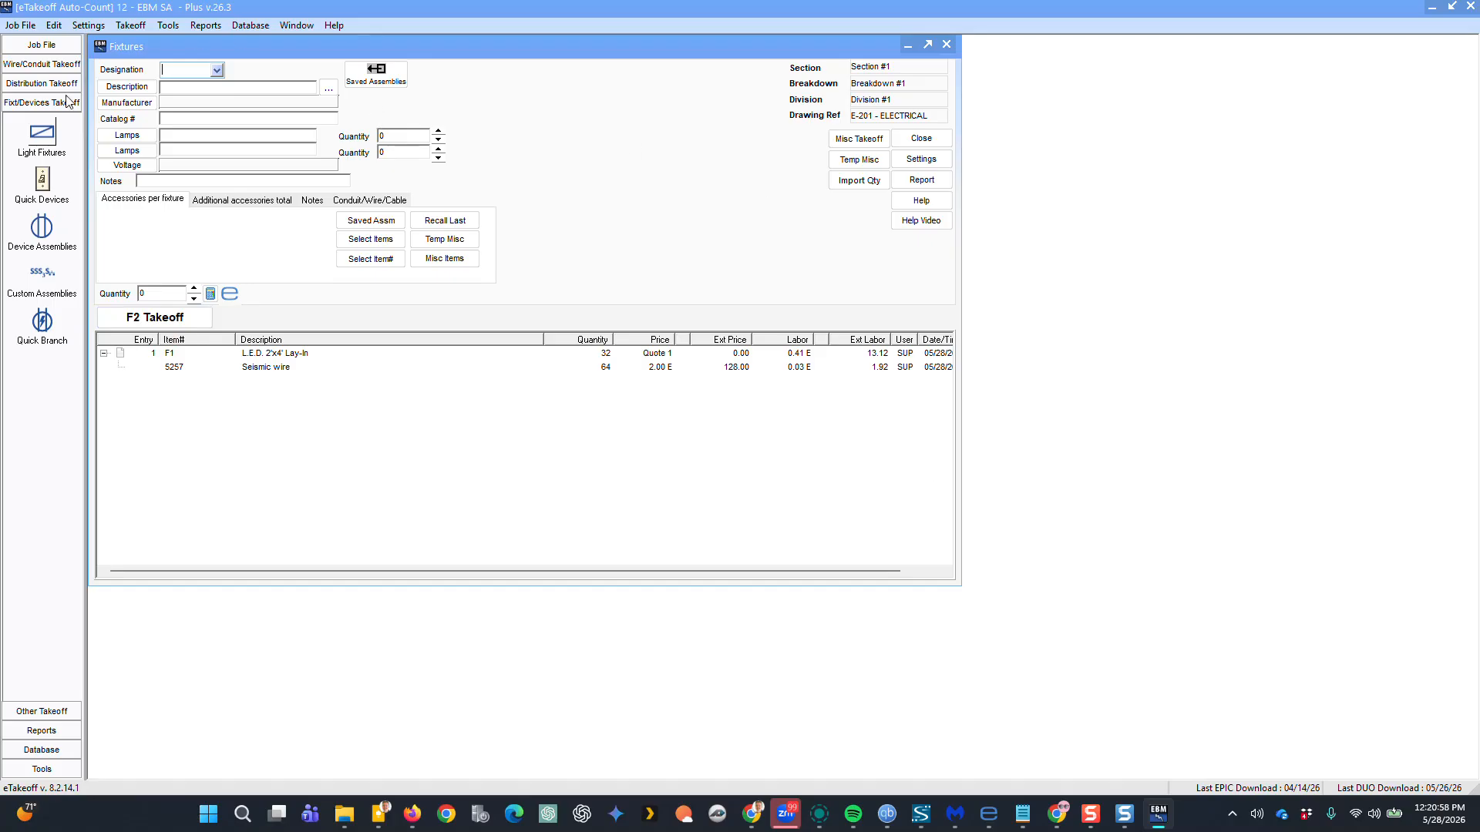
Load the 2x2 L.E.D. Lay-In saved assembly as fixture F2 and send it to the drawing for counting
left_click(387, 77)
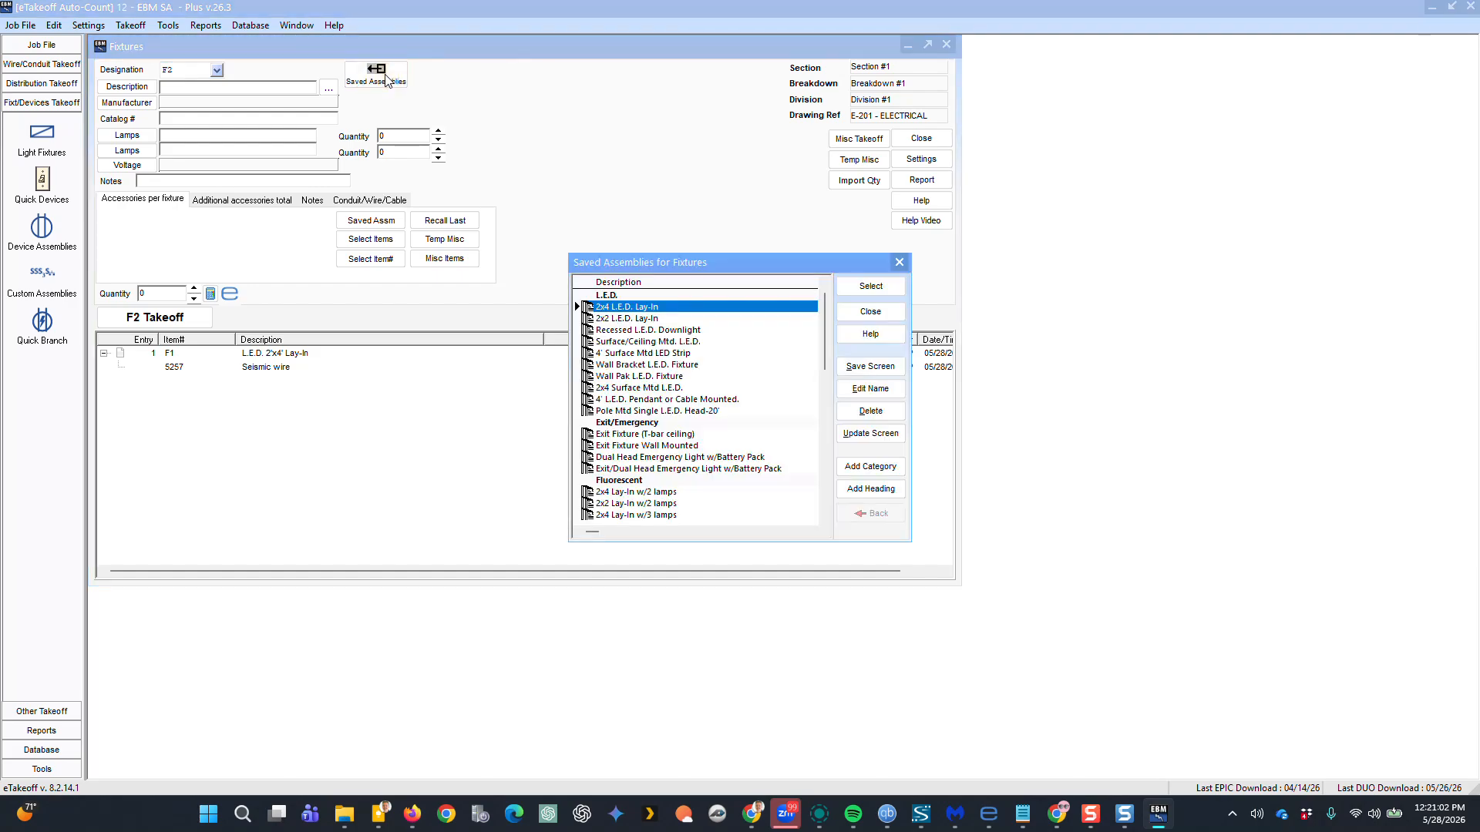
double_click(624, 314)
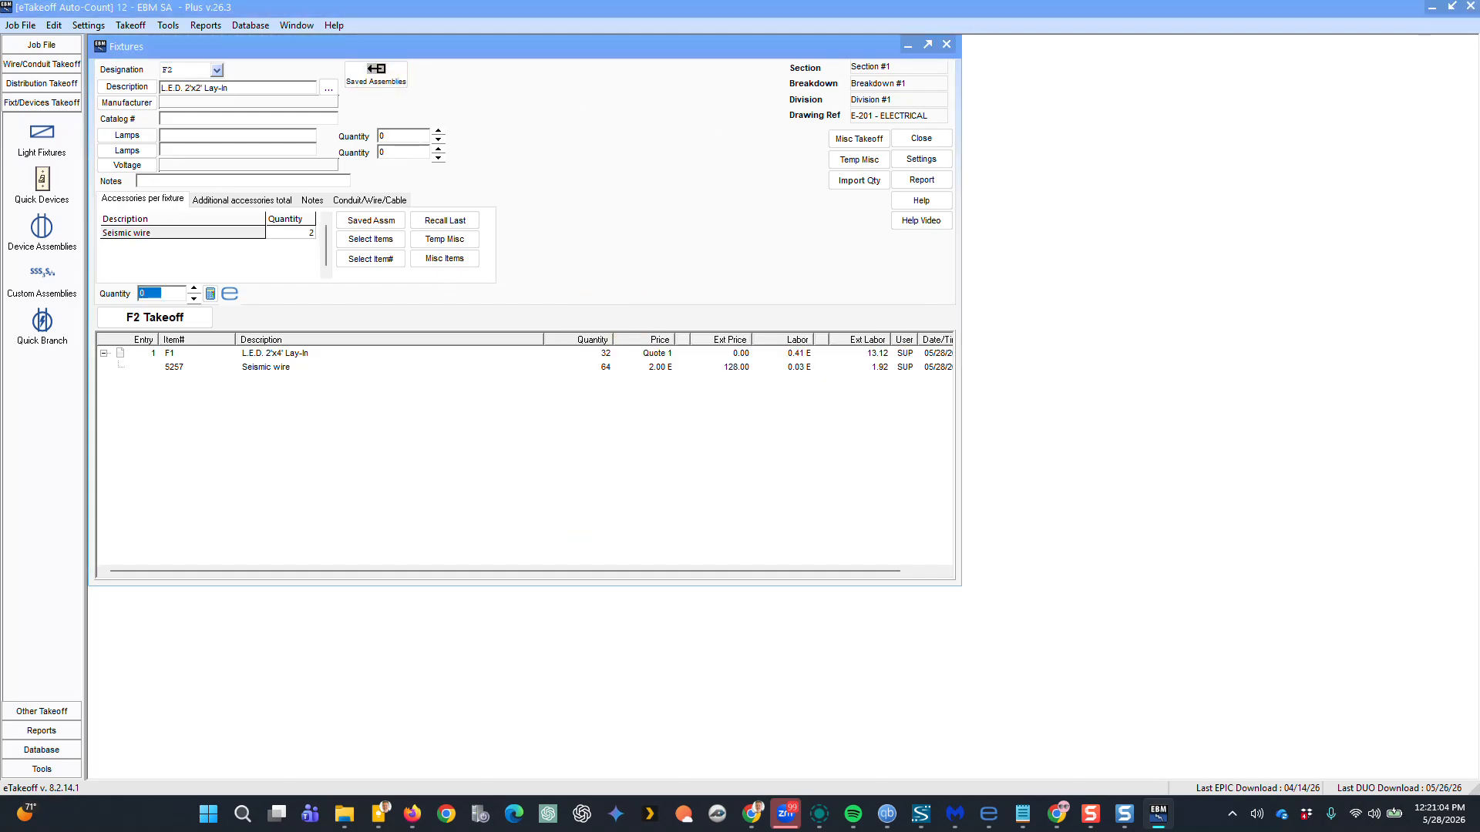
left_click(230, 297)
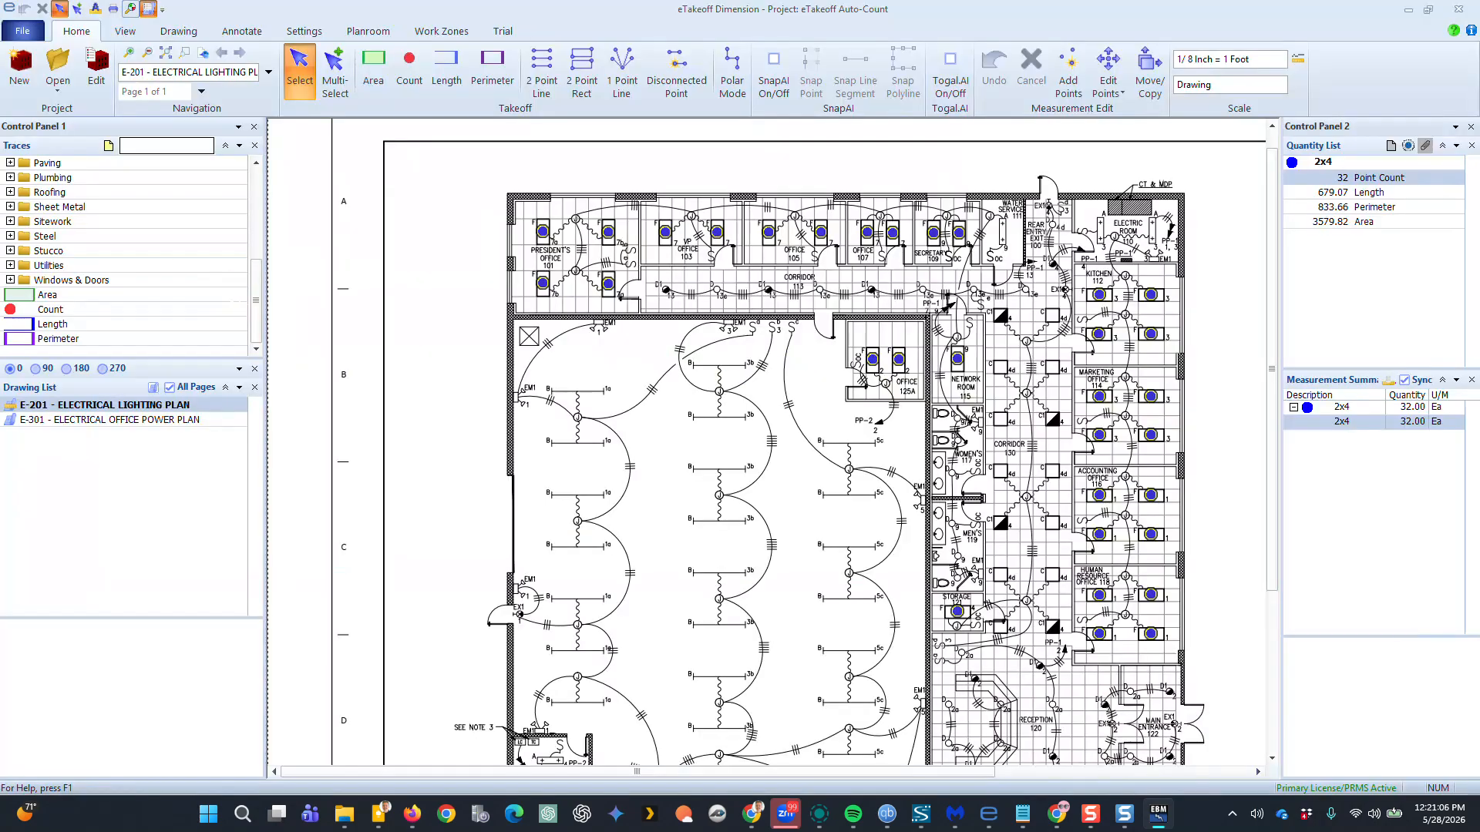
left_click(131, 9)
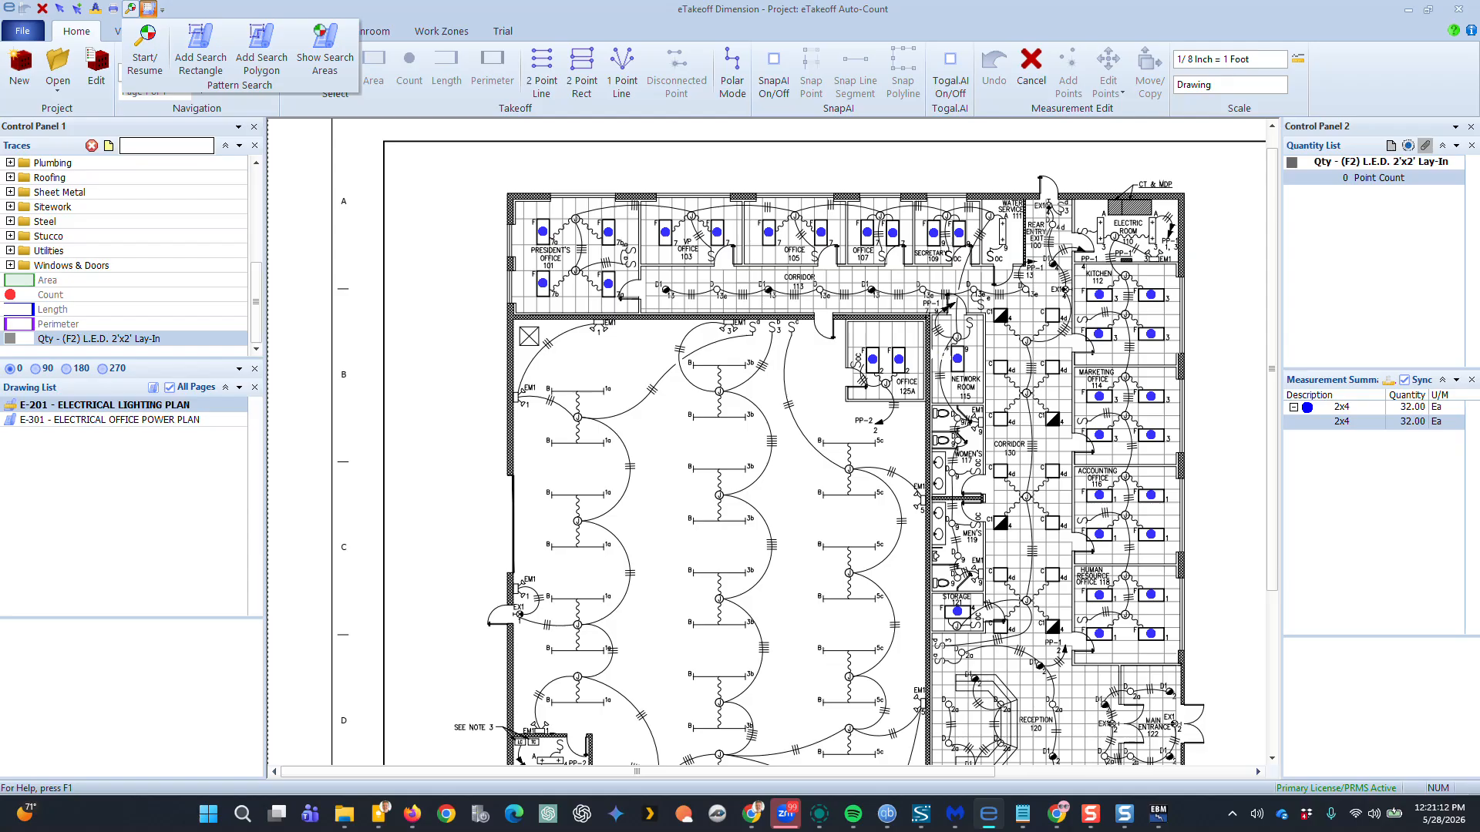
scroll(1000, 367, "up", 5)
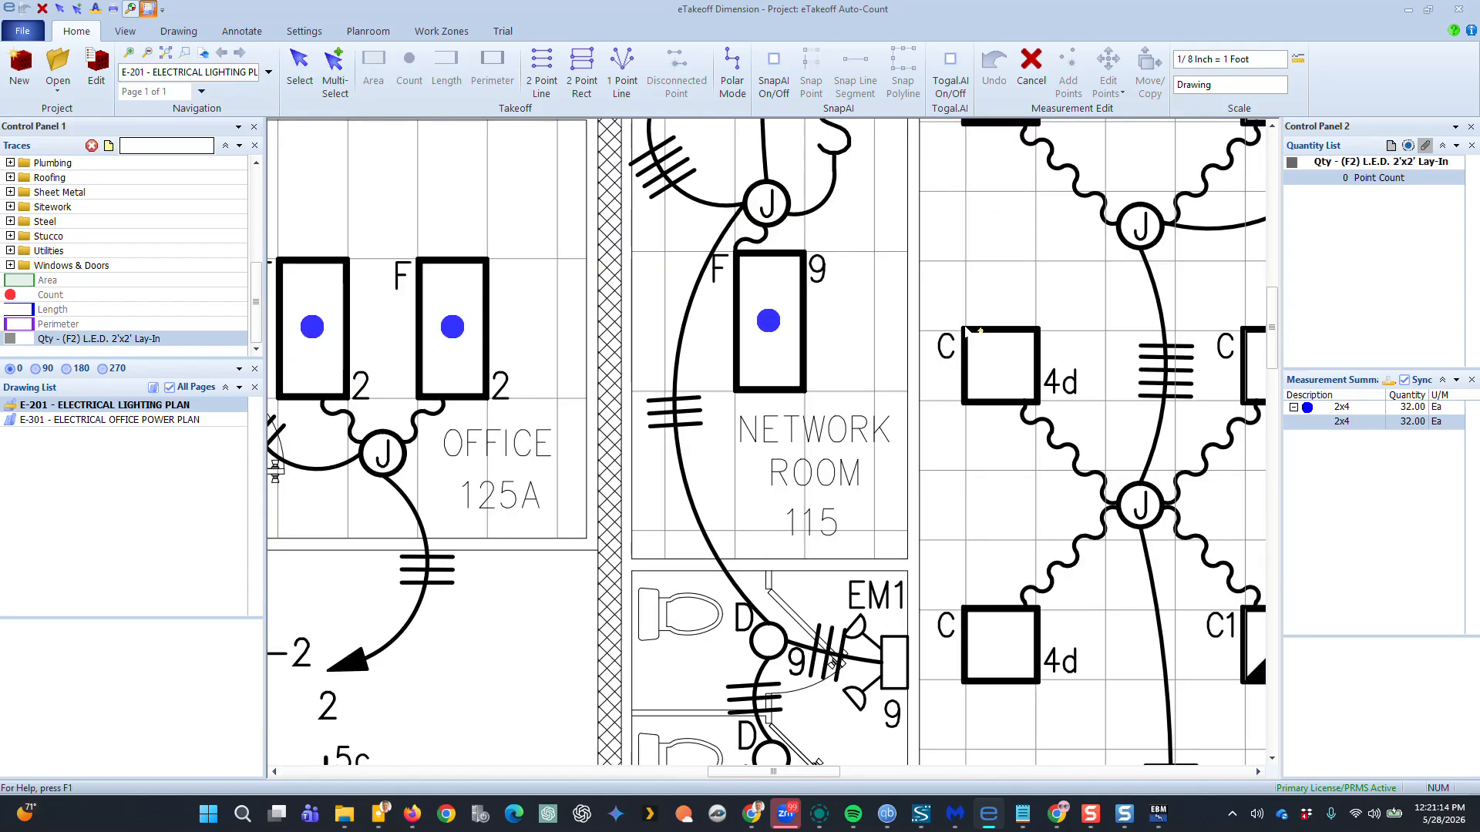
left_click(1040, 410)
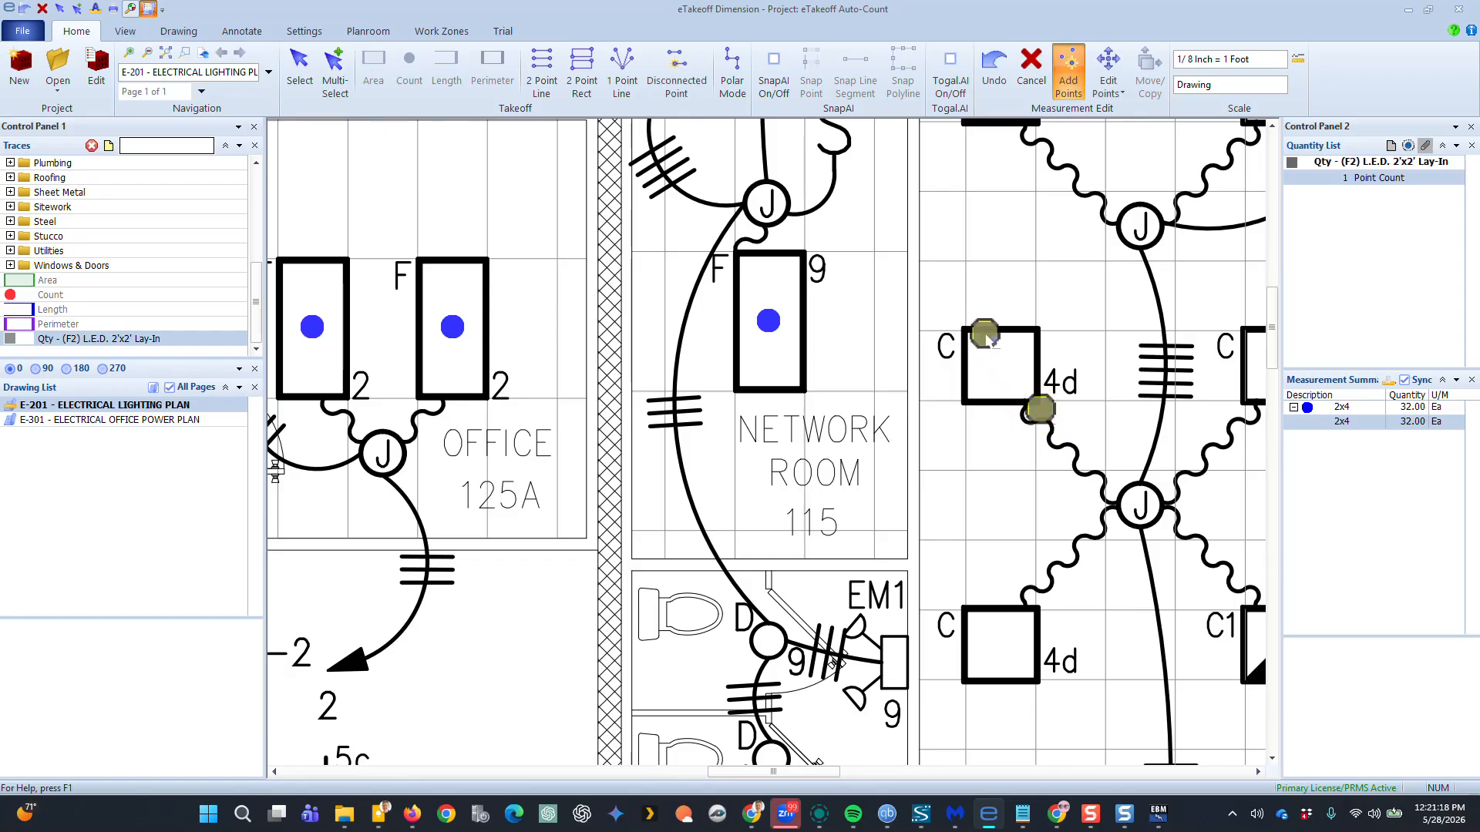
left_click(994, 63)
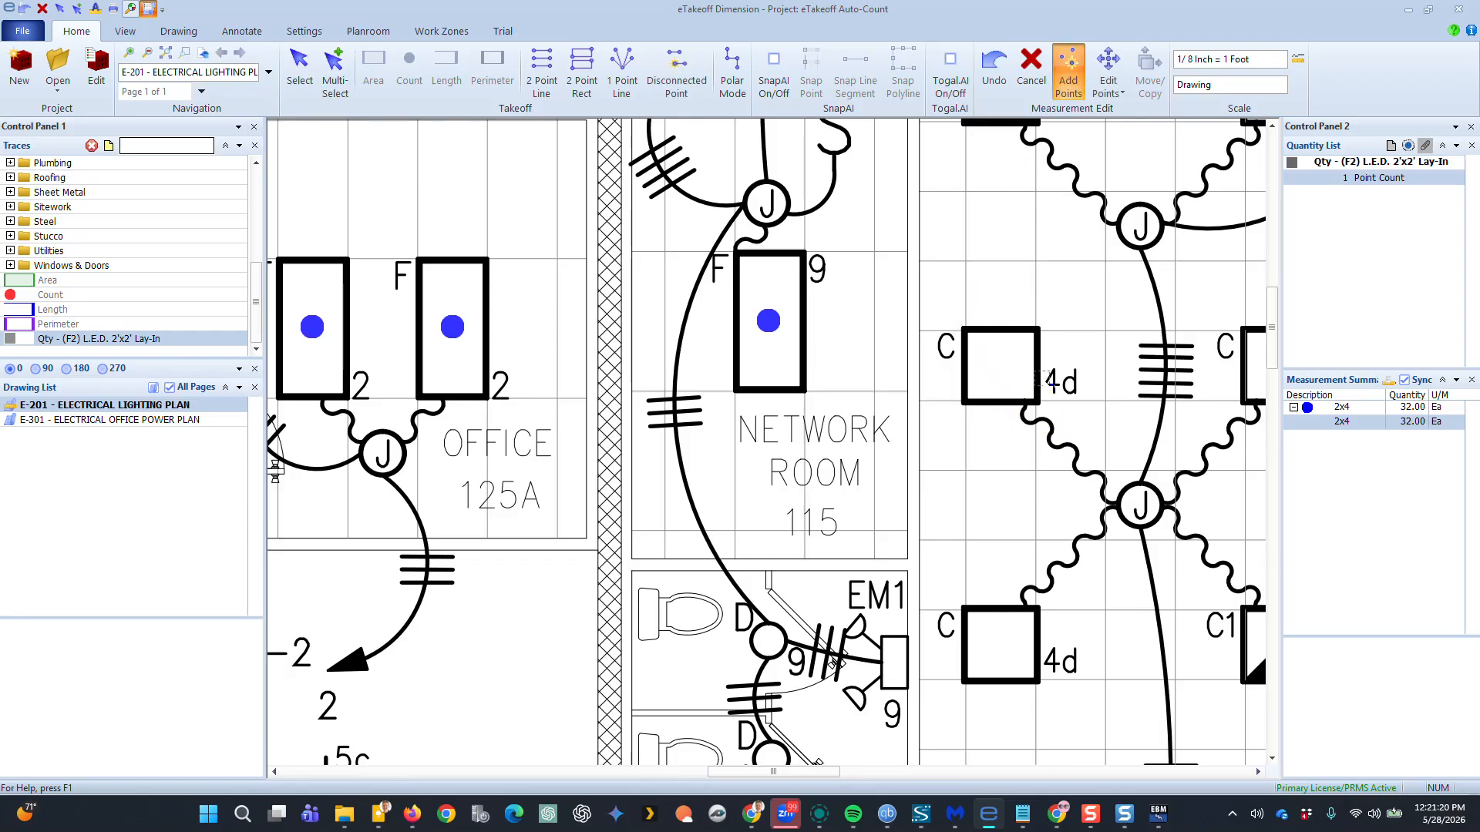
Start a pattern search rectangle and enclose the 2x2 fixture symbol near the lower right room
left_click(131, 9)
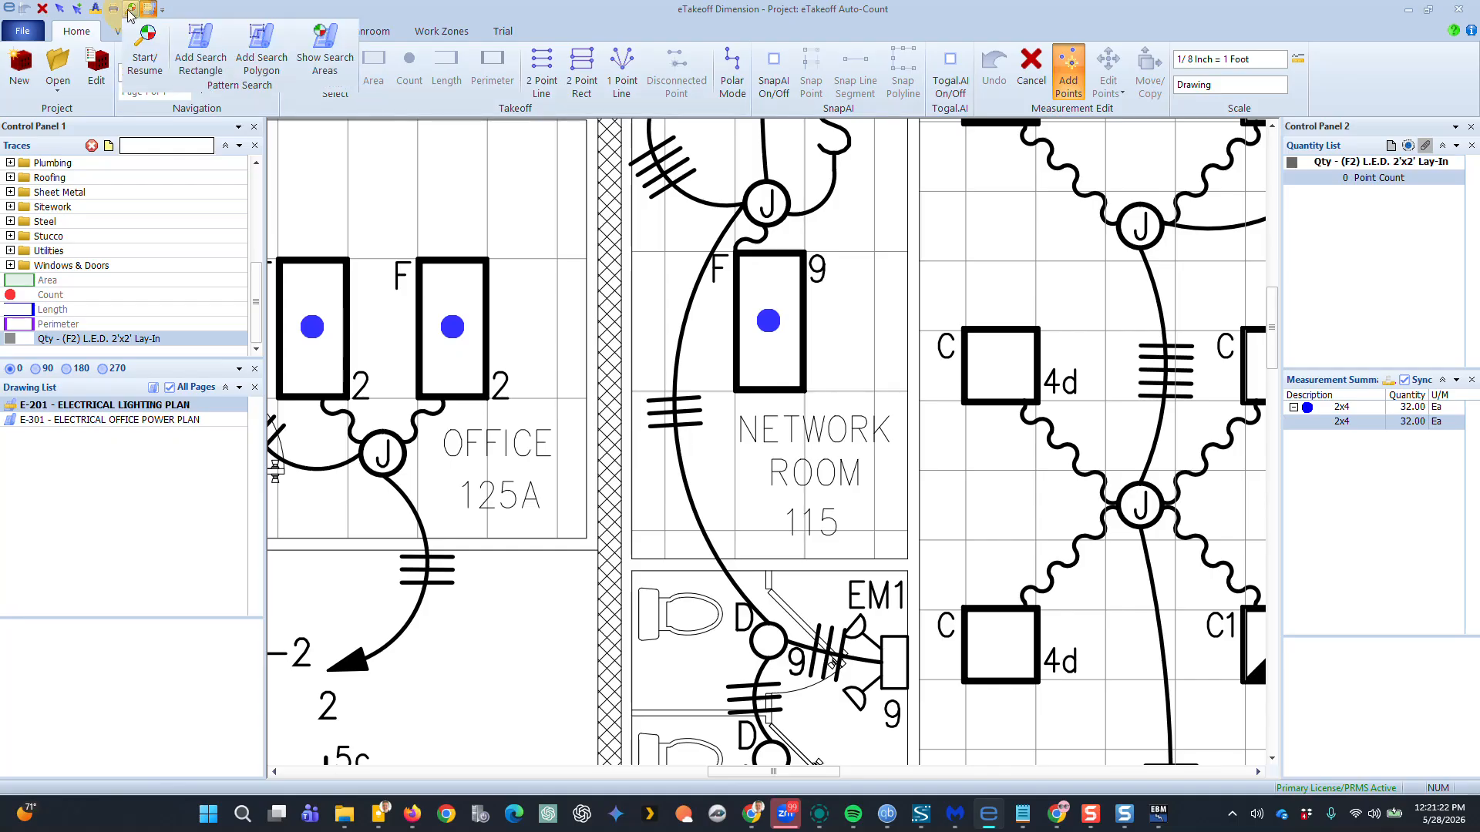
left_click(150, 54)
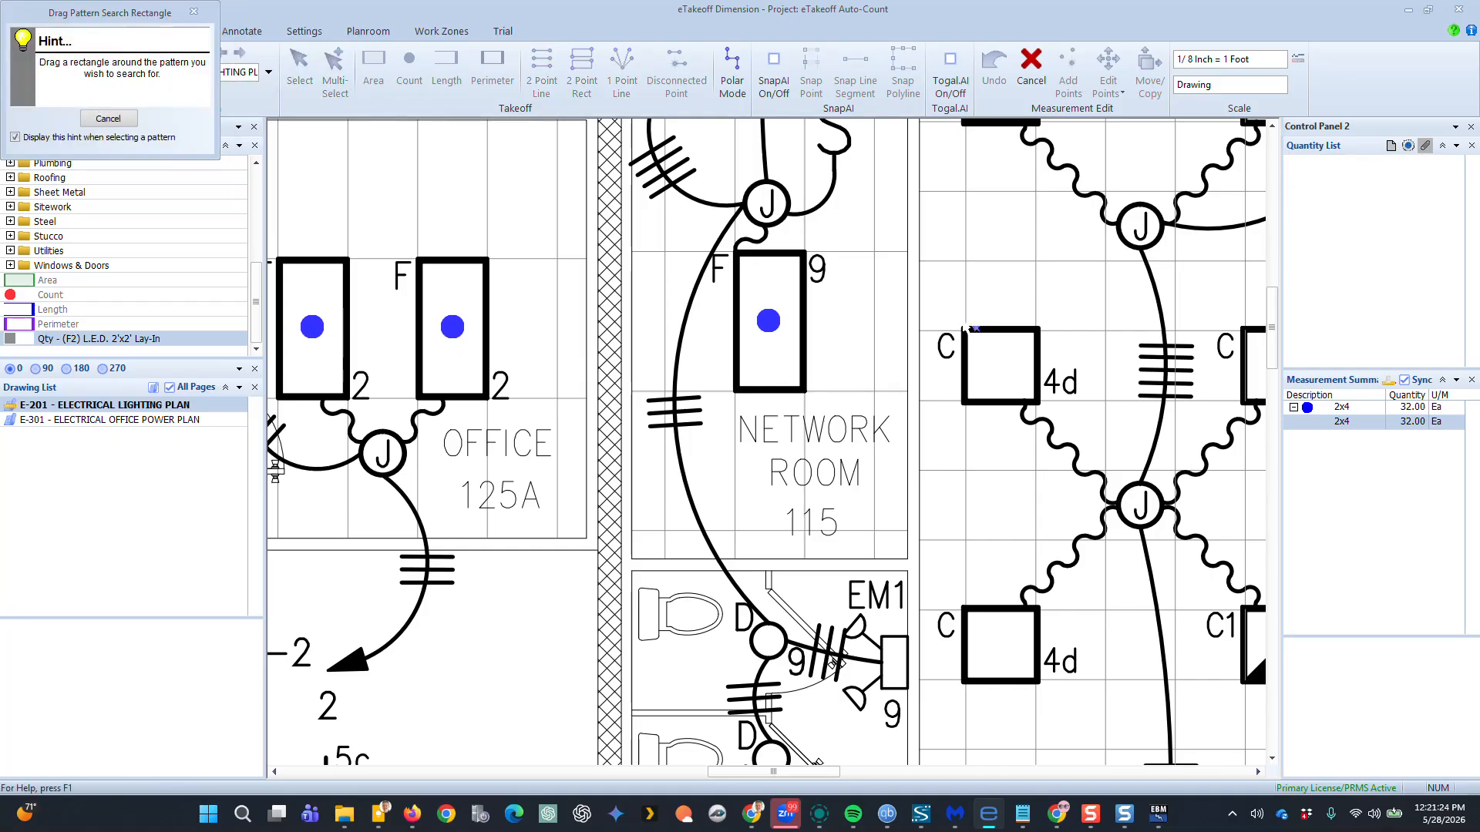
left_click_drag(965, 329, 1044, 413)
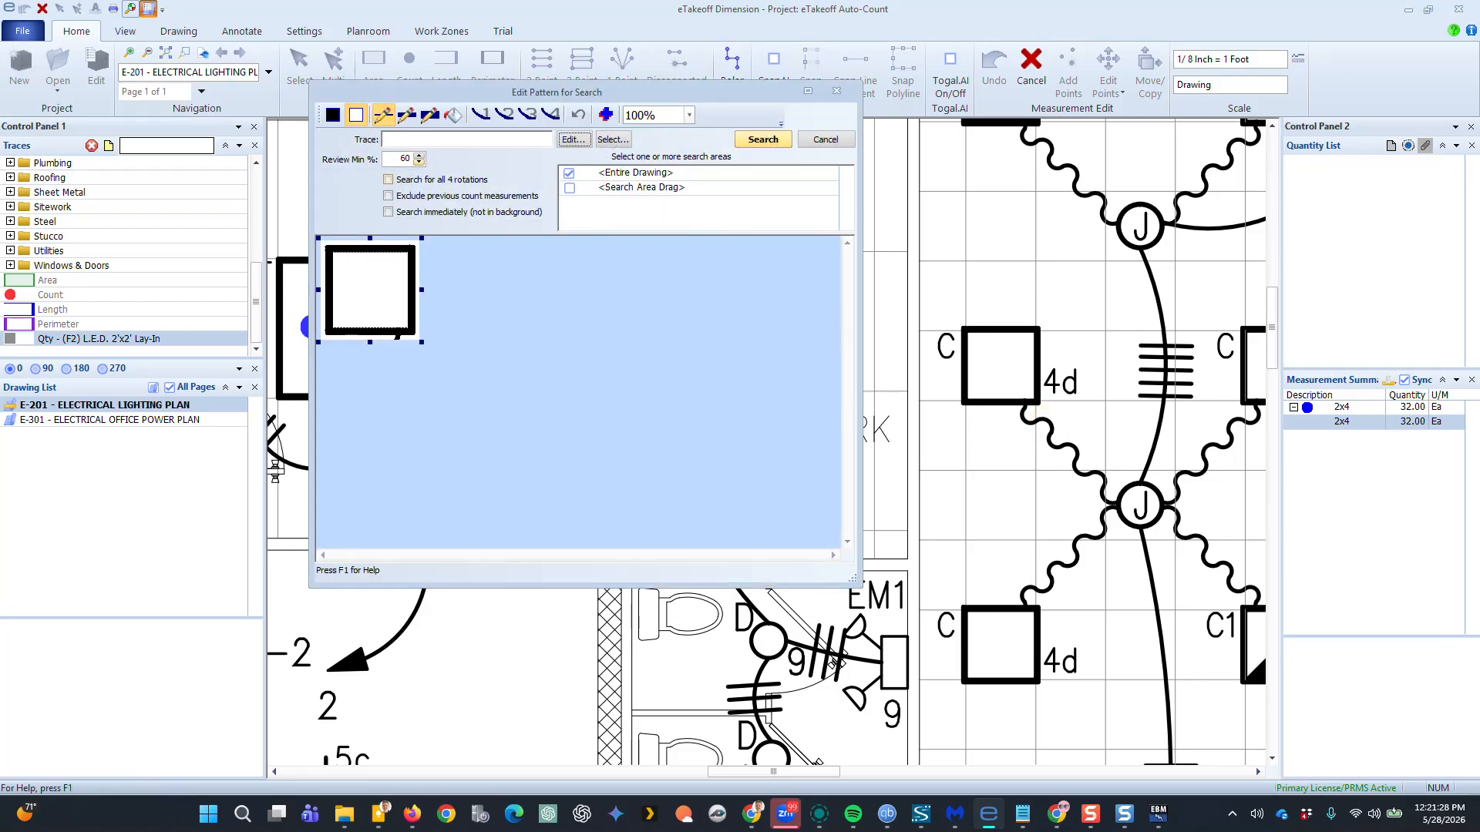
Create a new search trace named 2x2 with Count as its first data type
left_click(574, 139)
type("2")
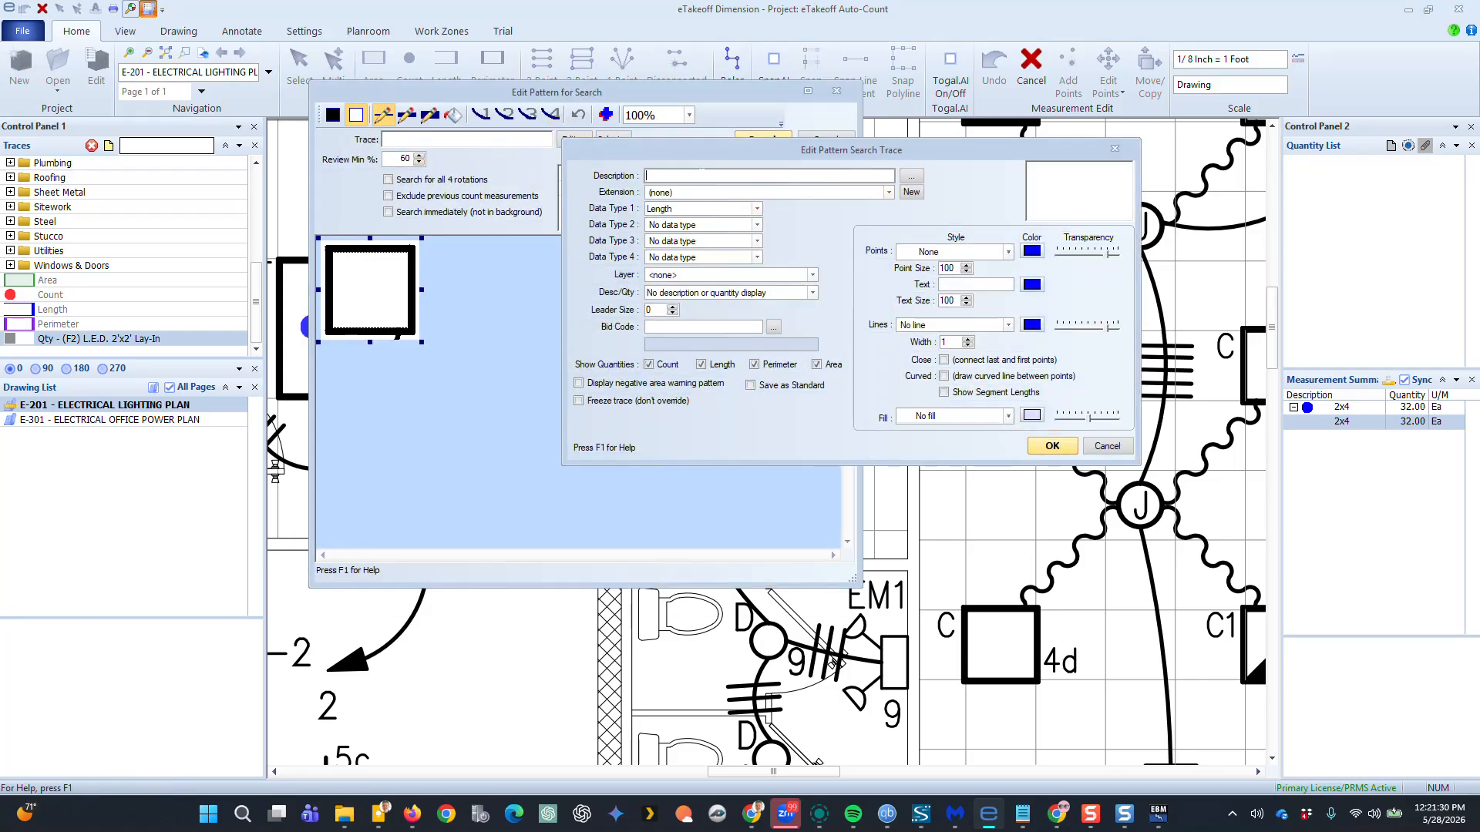
type("x2")
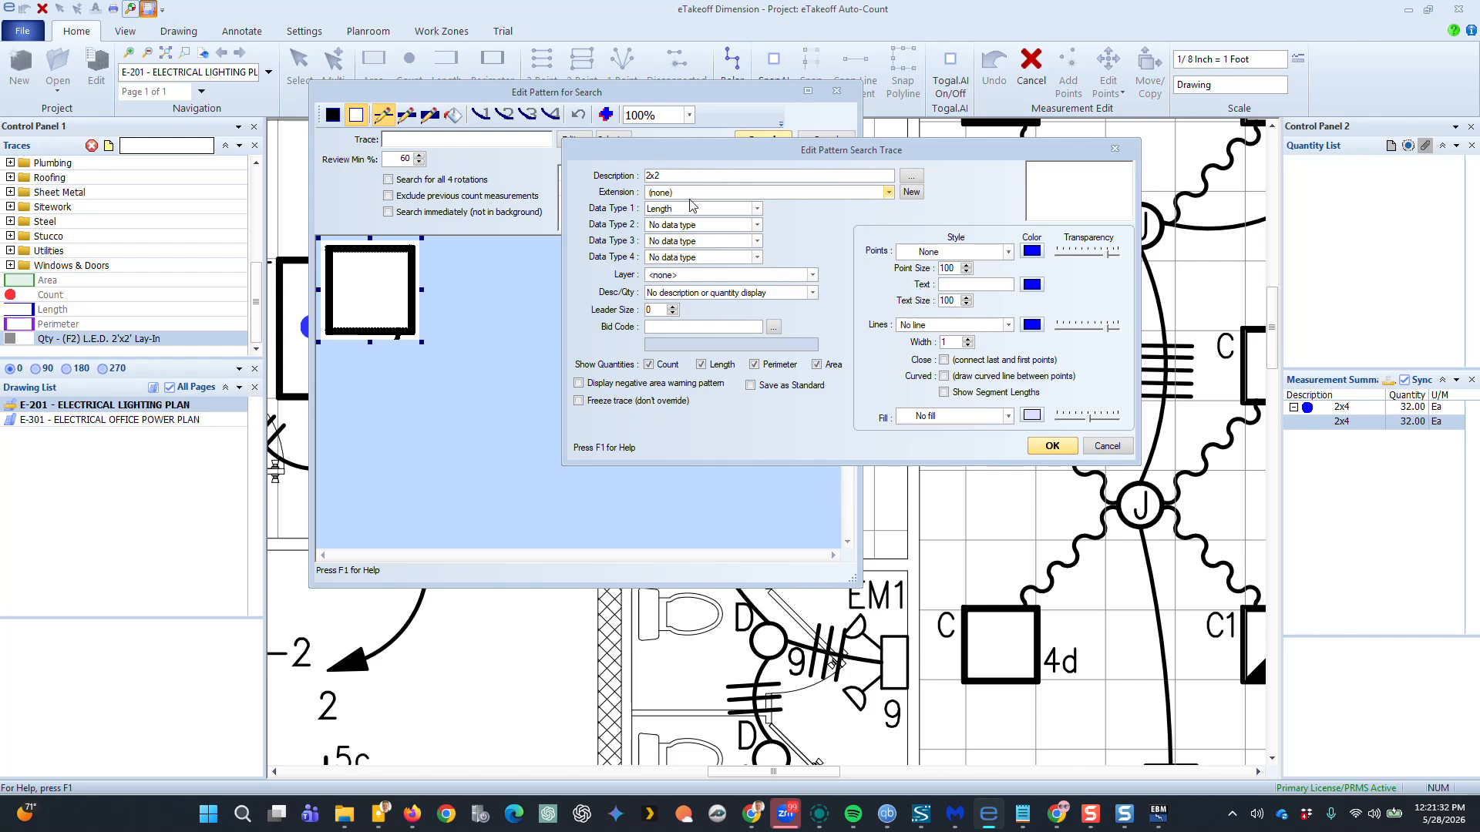
left_click(681, 208)
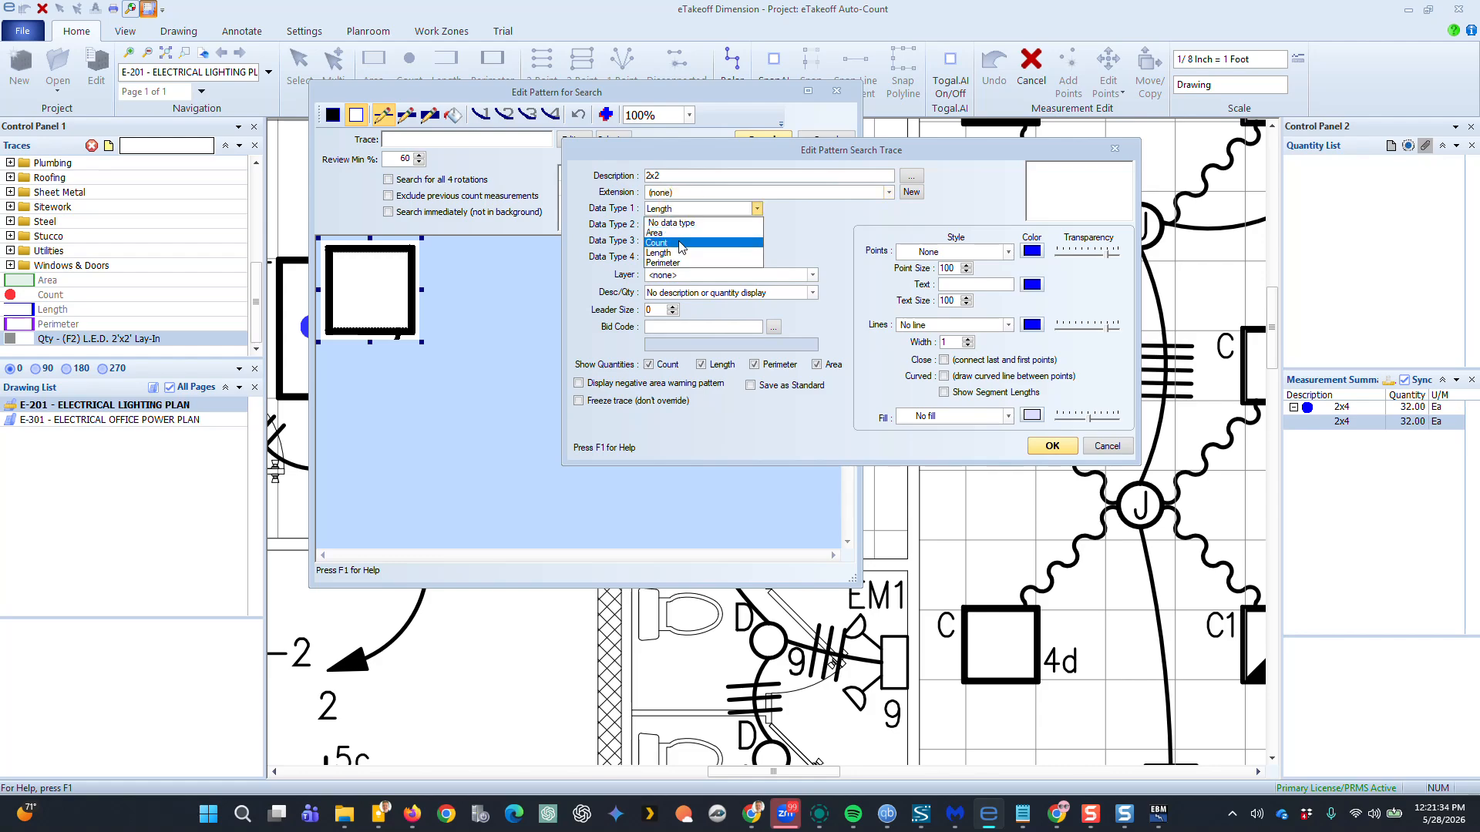
left_click(678, 234)
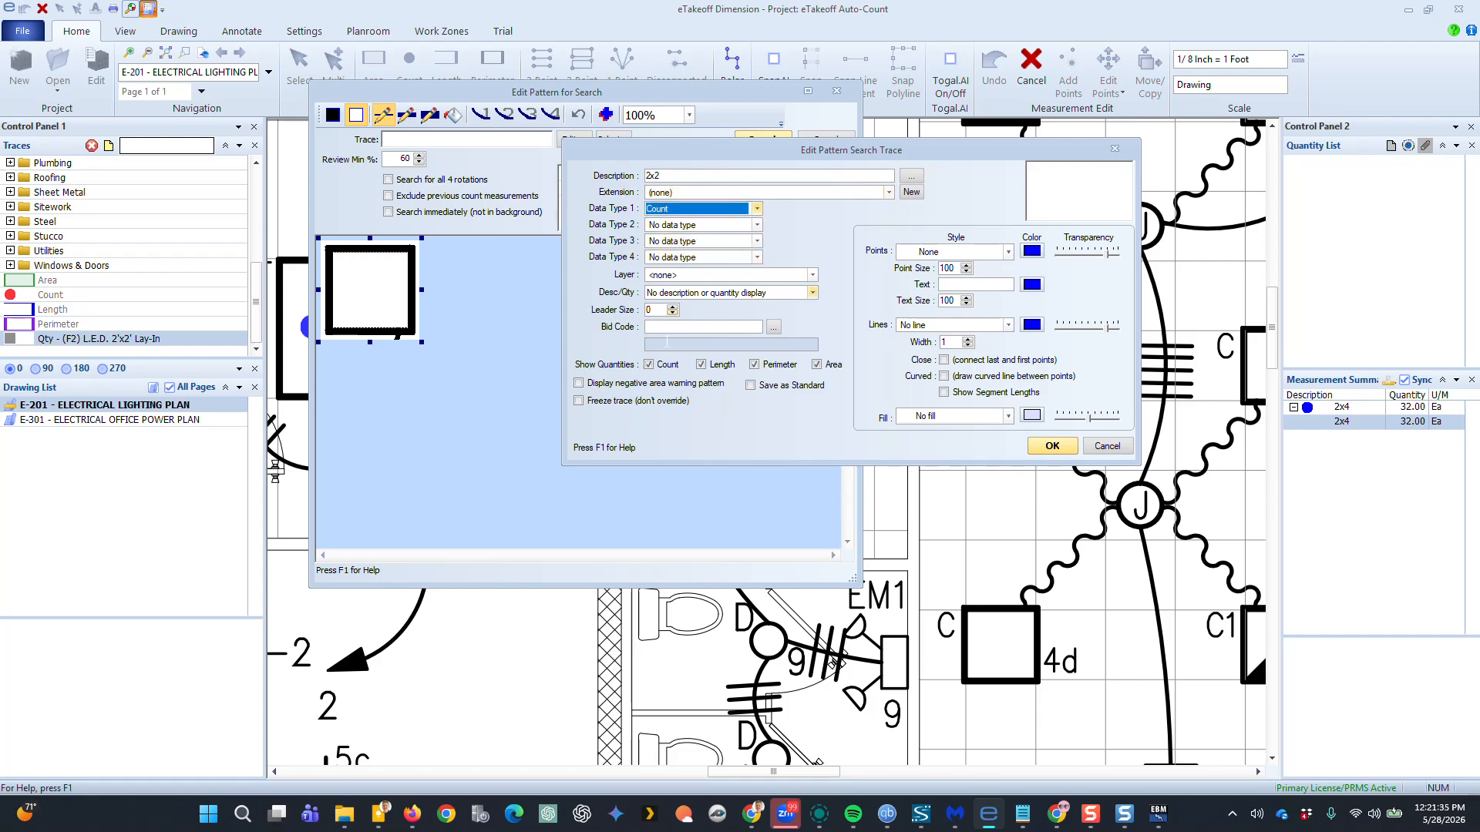
Set the 2x2 trace's points to a filled style in green and confirm the trace
left_click(978, 253)
left_click(942, 331)
left_click(1031, 251)
left_click(820, 254)
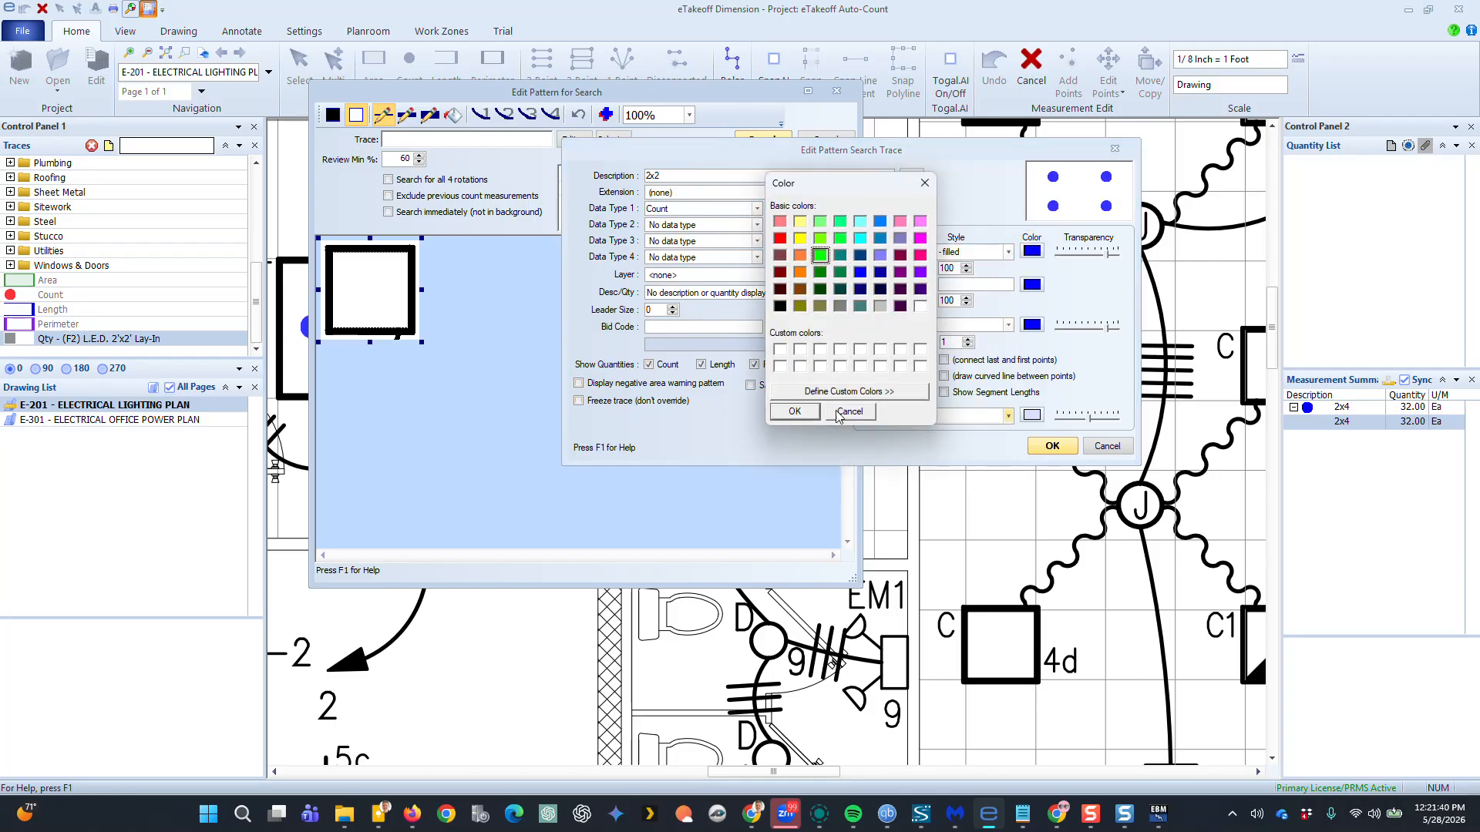
left_click(795, 412)
left_click(1054, 446)
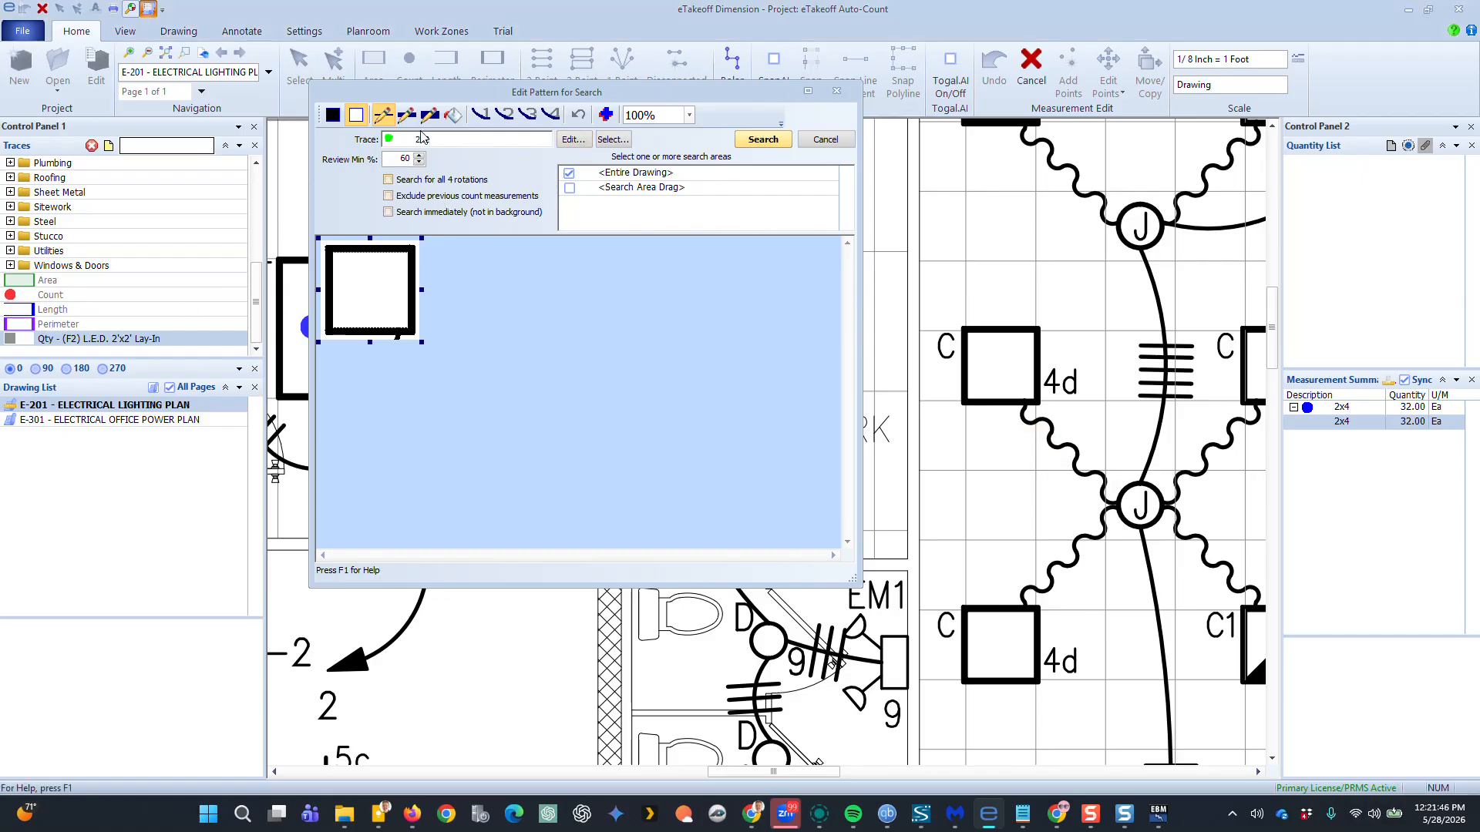
Enable searching immediately and all 4 rotations, then run the pattern search on the entire drawing
left_click(390, 212)
left_click(389, 179)
left_click(762, 139)
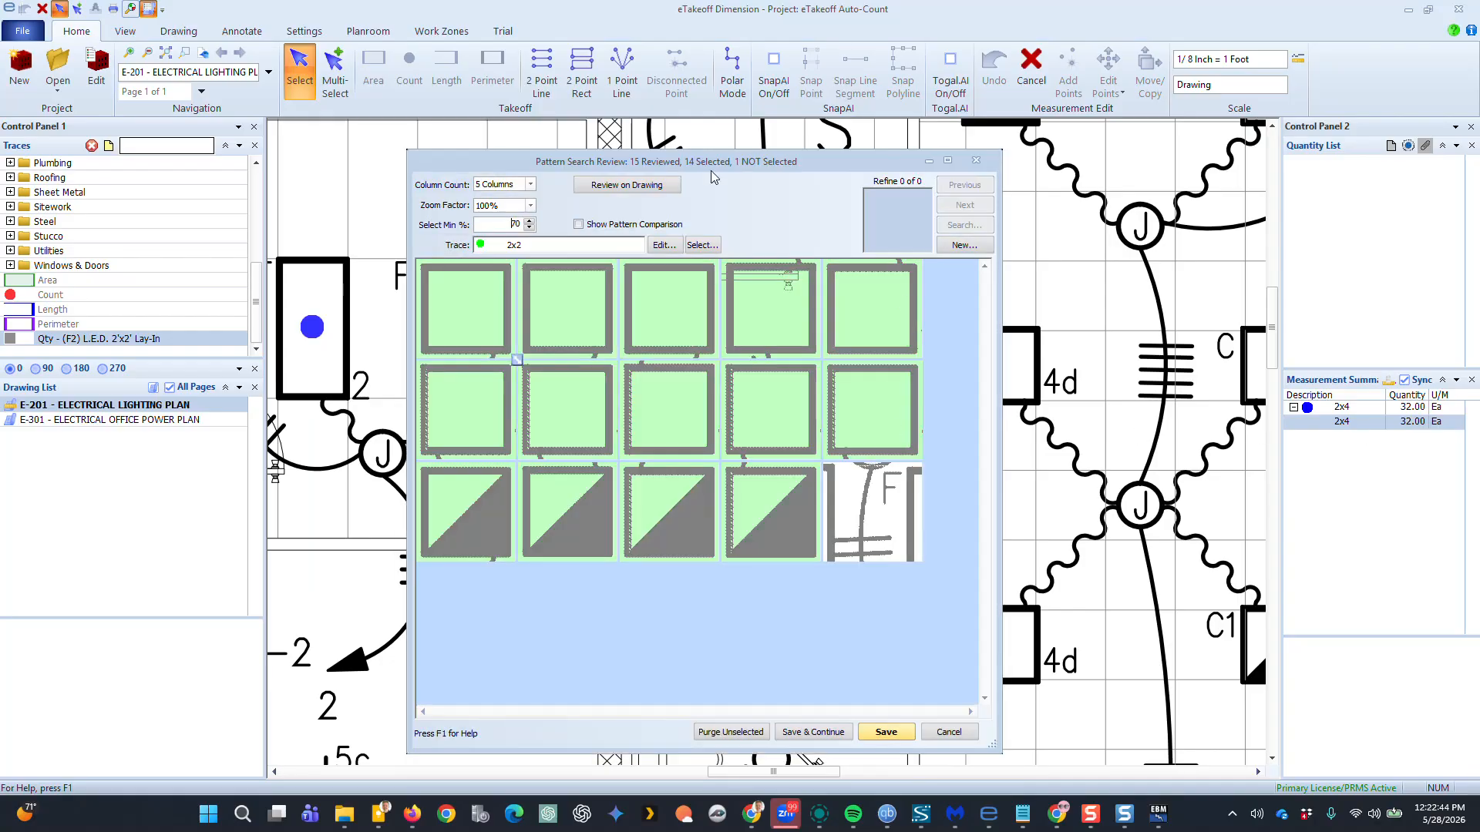
Deselect the five triangular false matches in the search review and save the remaining matches as count points
left_click(514, 224)
left_click(654, 514)
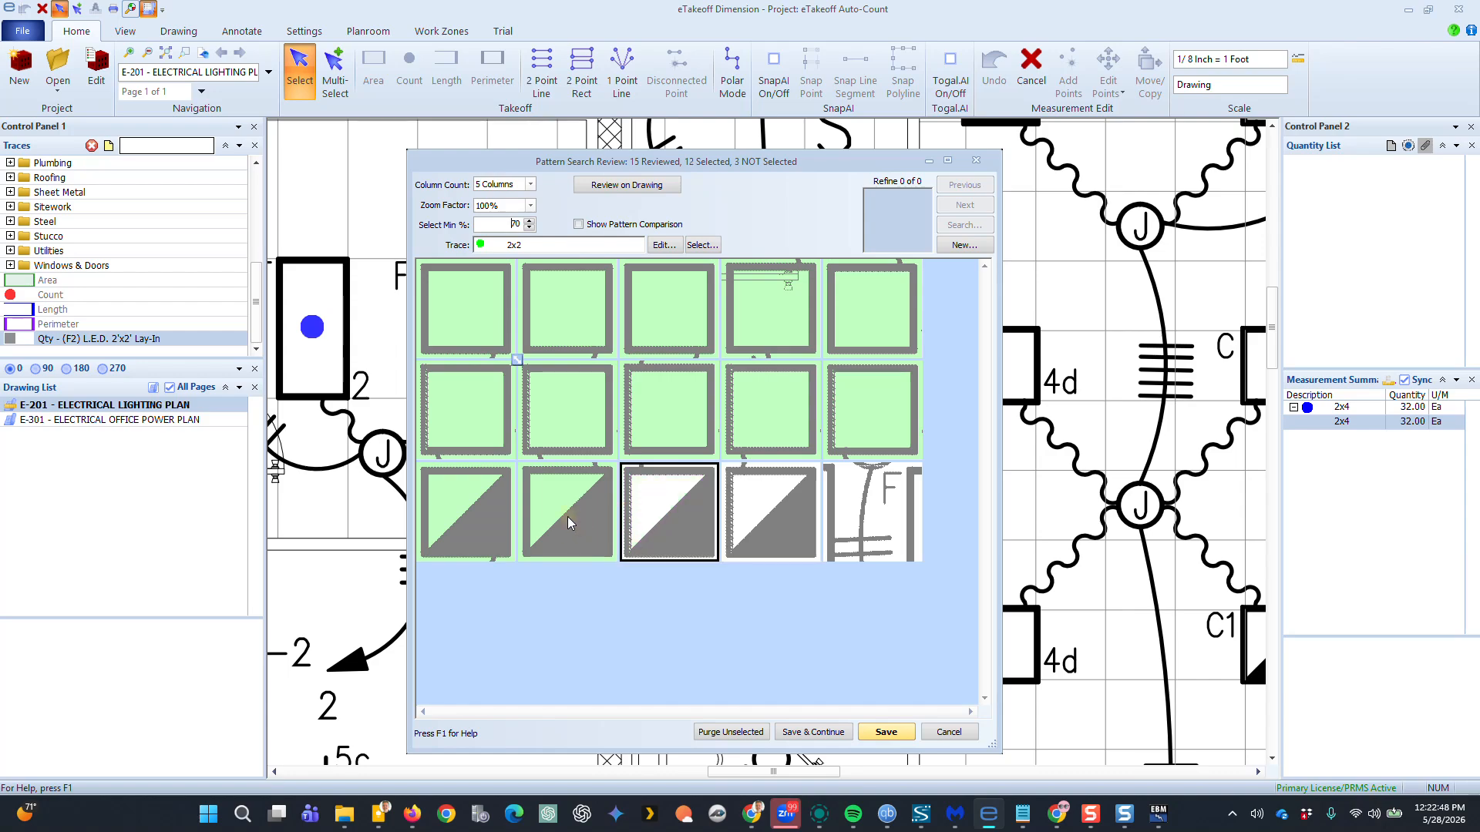
left_click(567, 515)
left_click(478, 505)
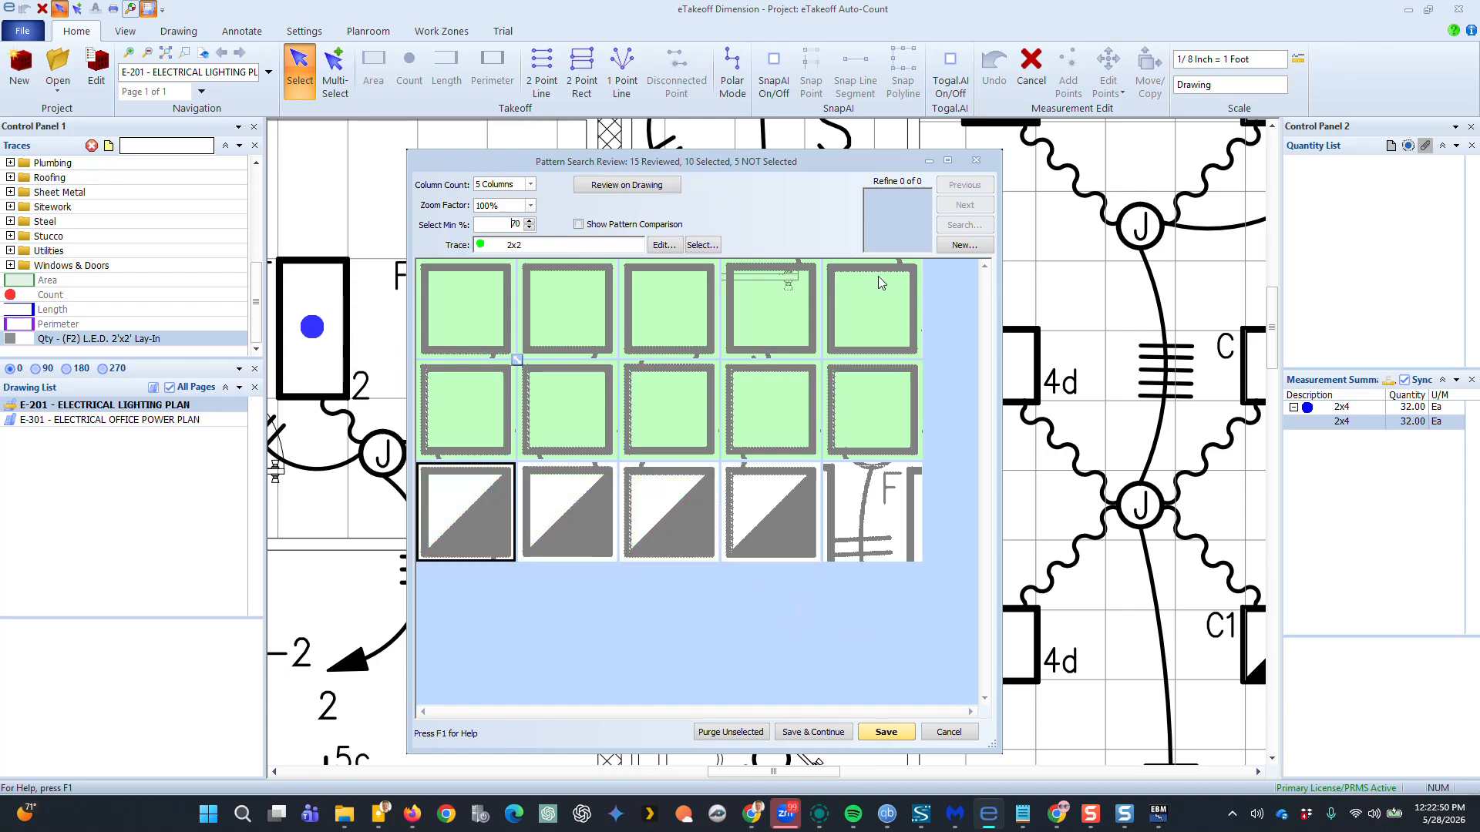
left_click(887, 732)
Return the 2x2 count measurement to estimating with its quantity and record the F2 takeoff
scroll(1005, 365, "down", 5)
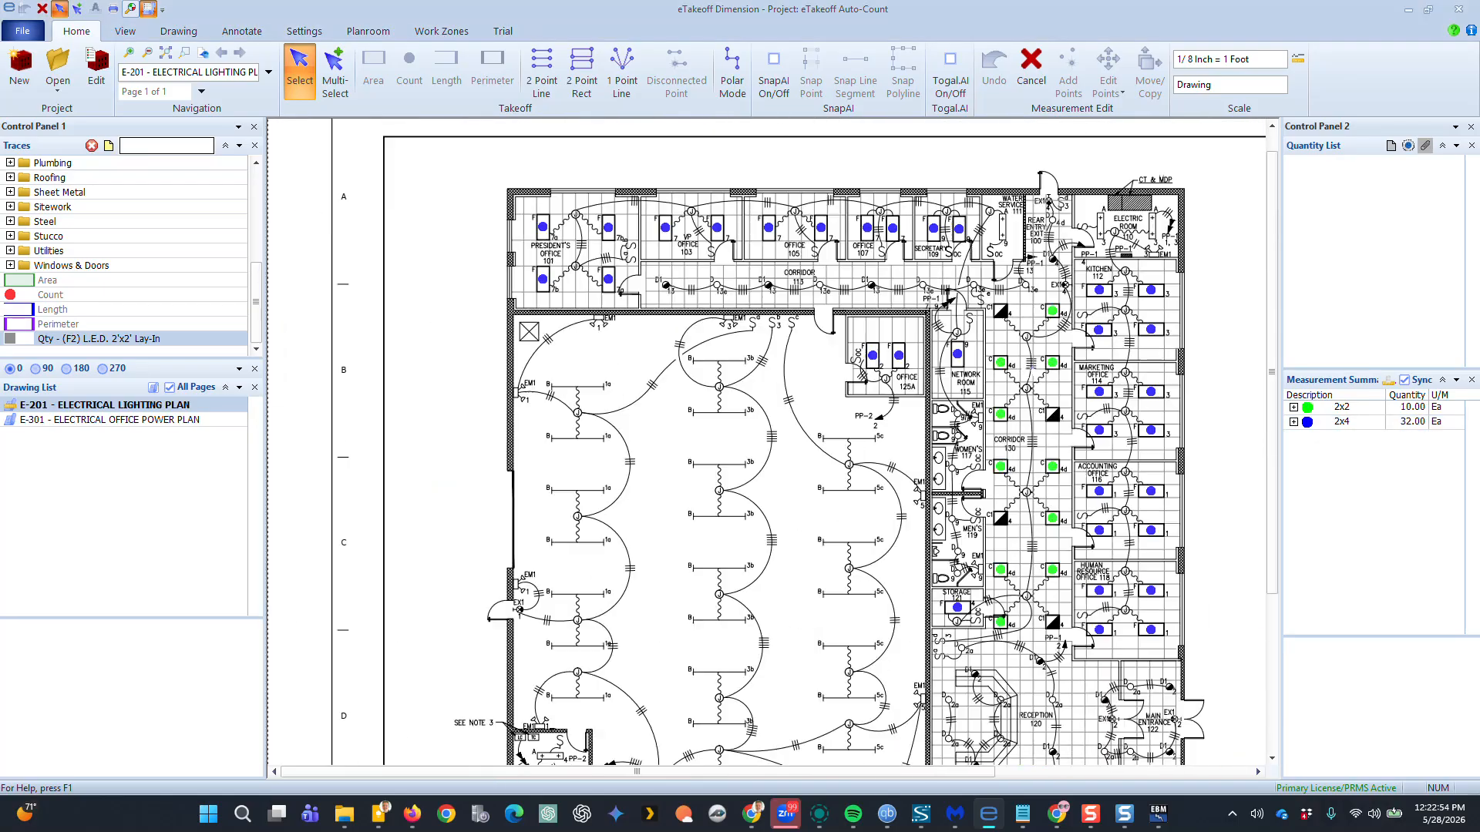
mouse_move(1009, 383)
middle_mouse_down()
mouse_move(853, 413)
mouse_move(848, 368)
middle_mouse_up()
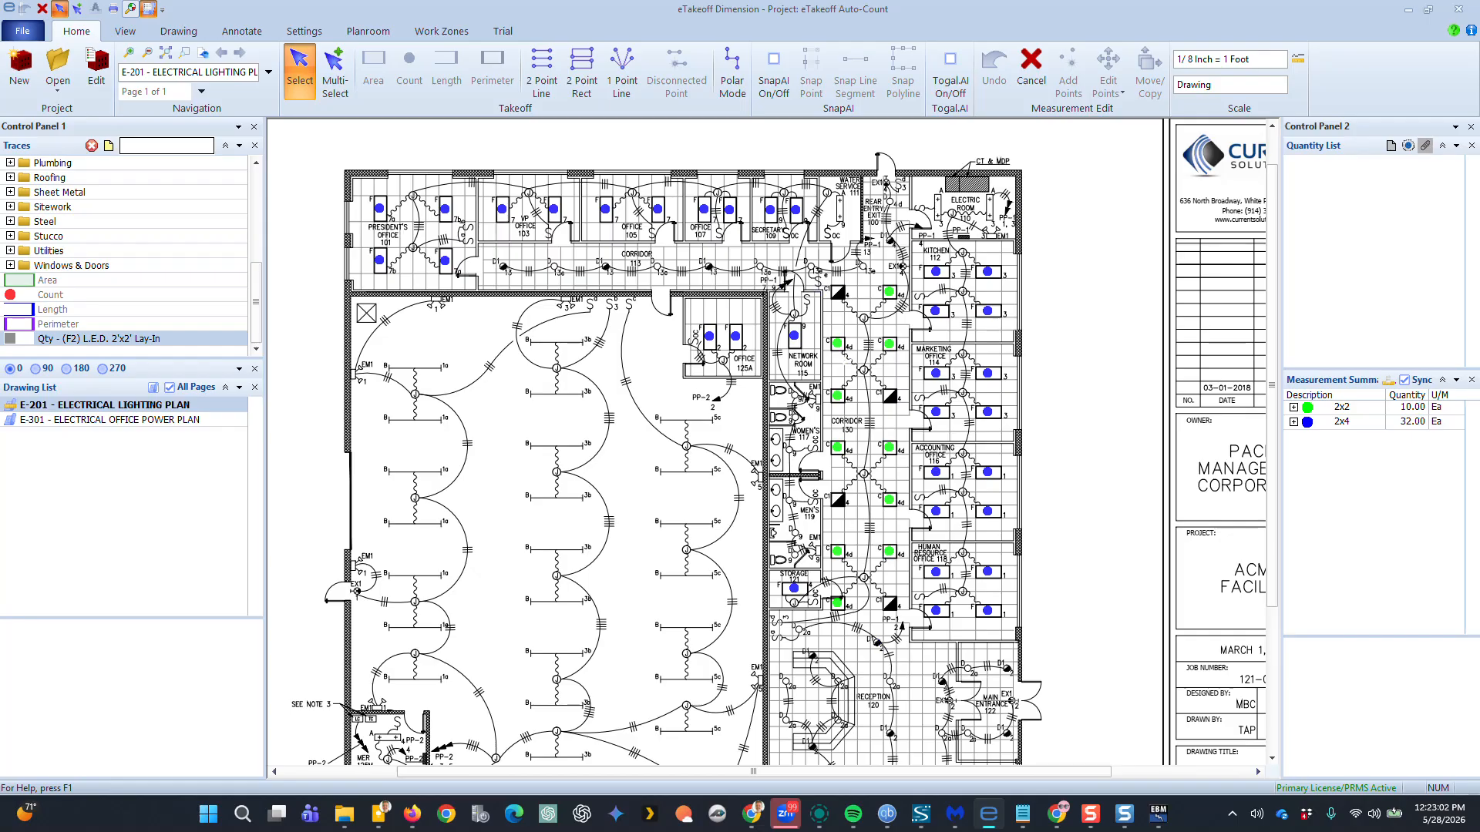
right_click(837, 341)
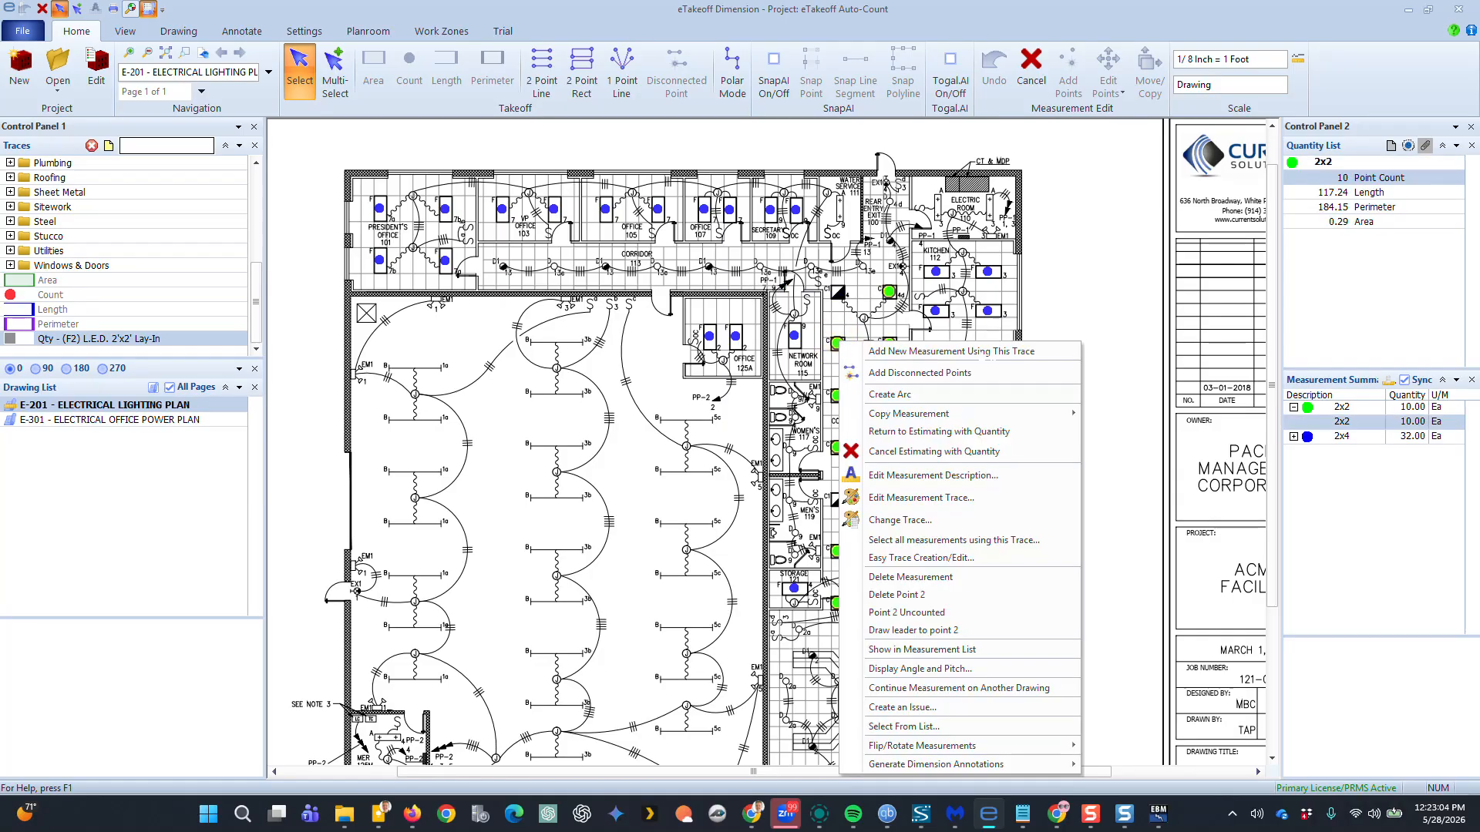
left_click(945, 431)
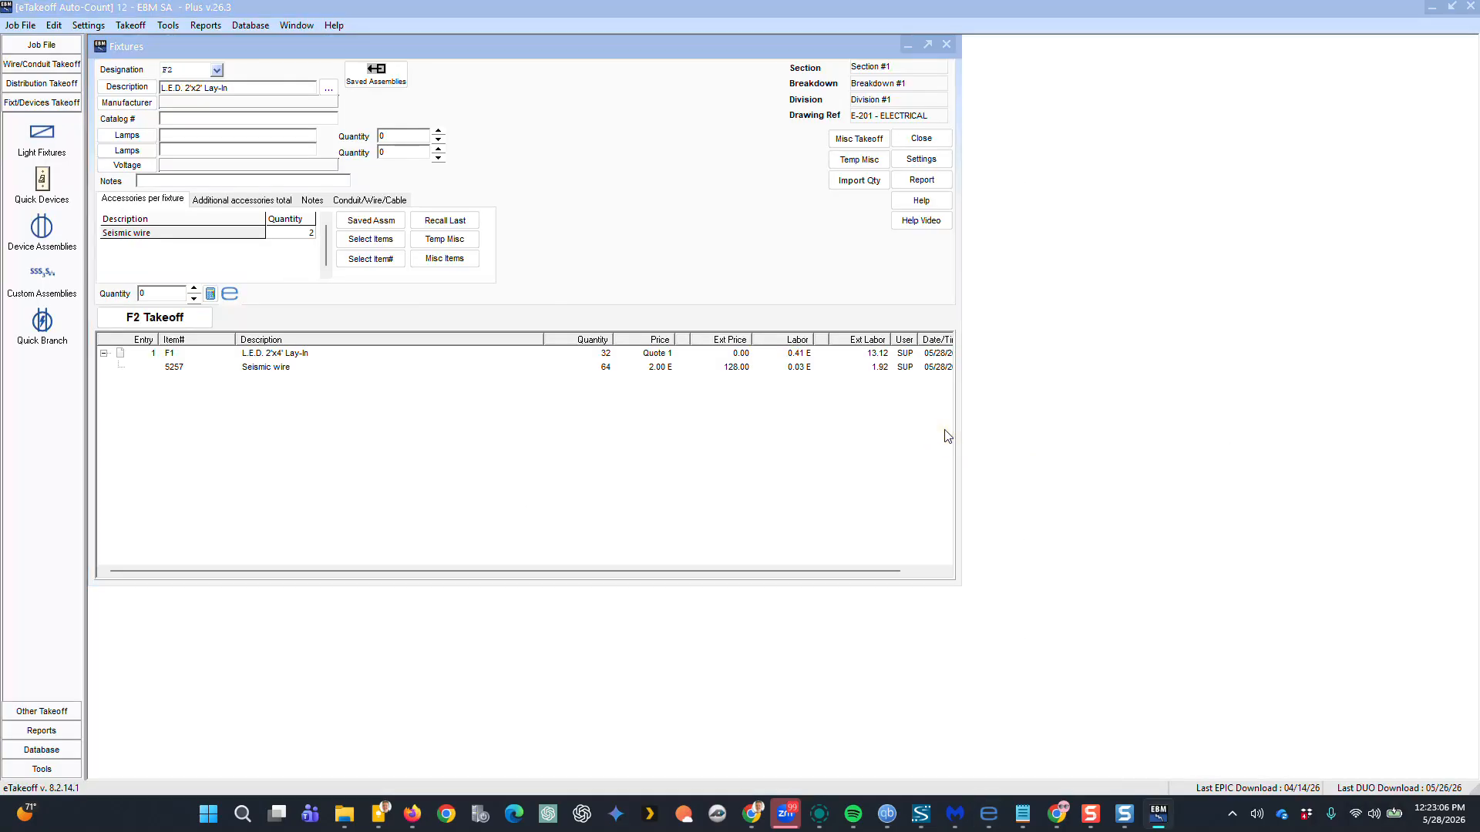
left_click(139, 323)
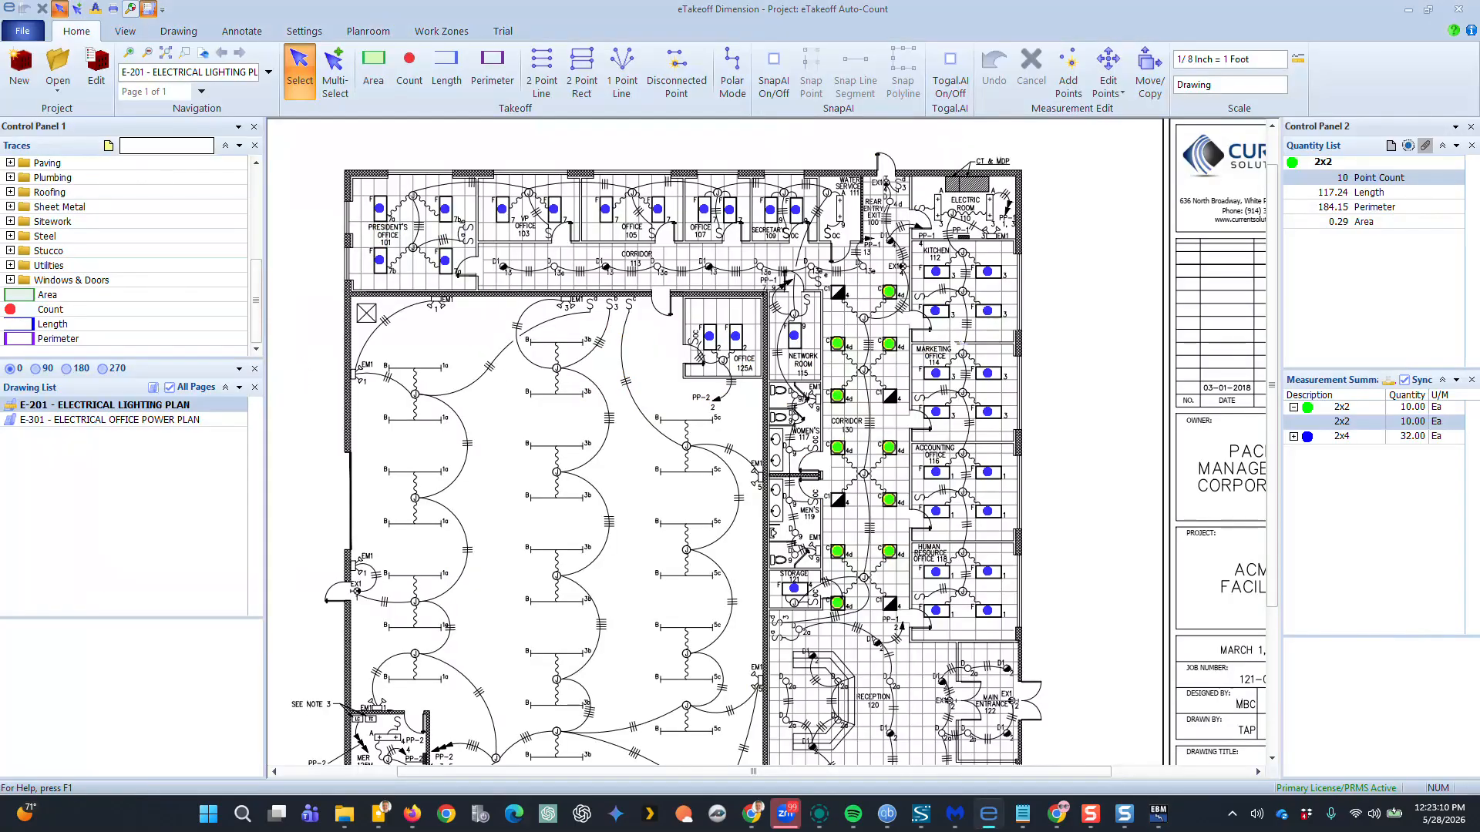
Select the 2x4 count measurement and add one missing count point near Office 125A
left_click(658, 456)
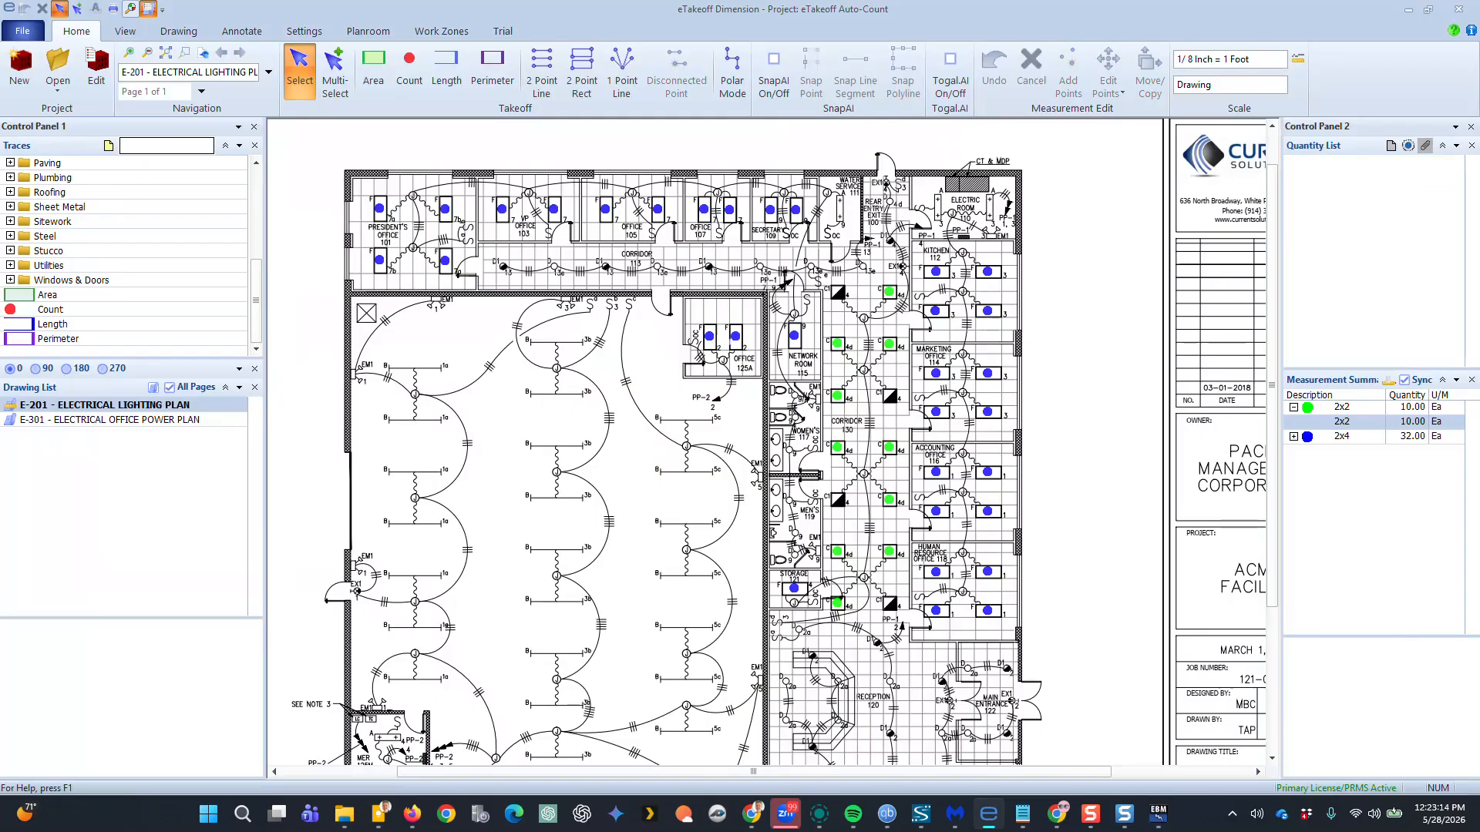
left_click(707, 335)
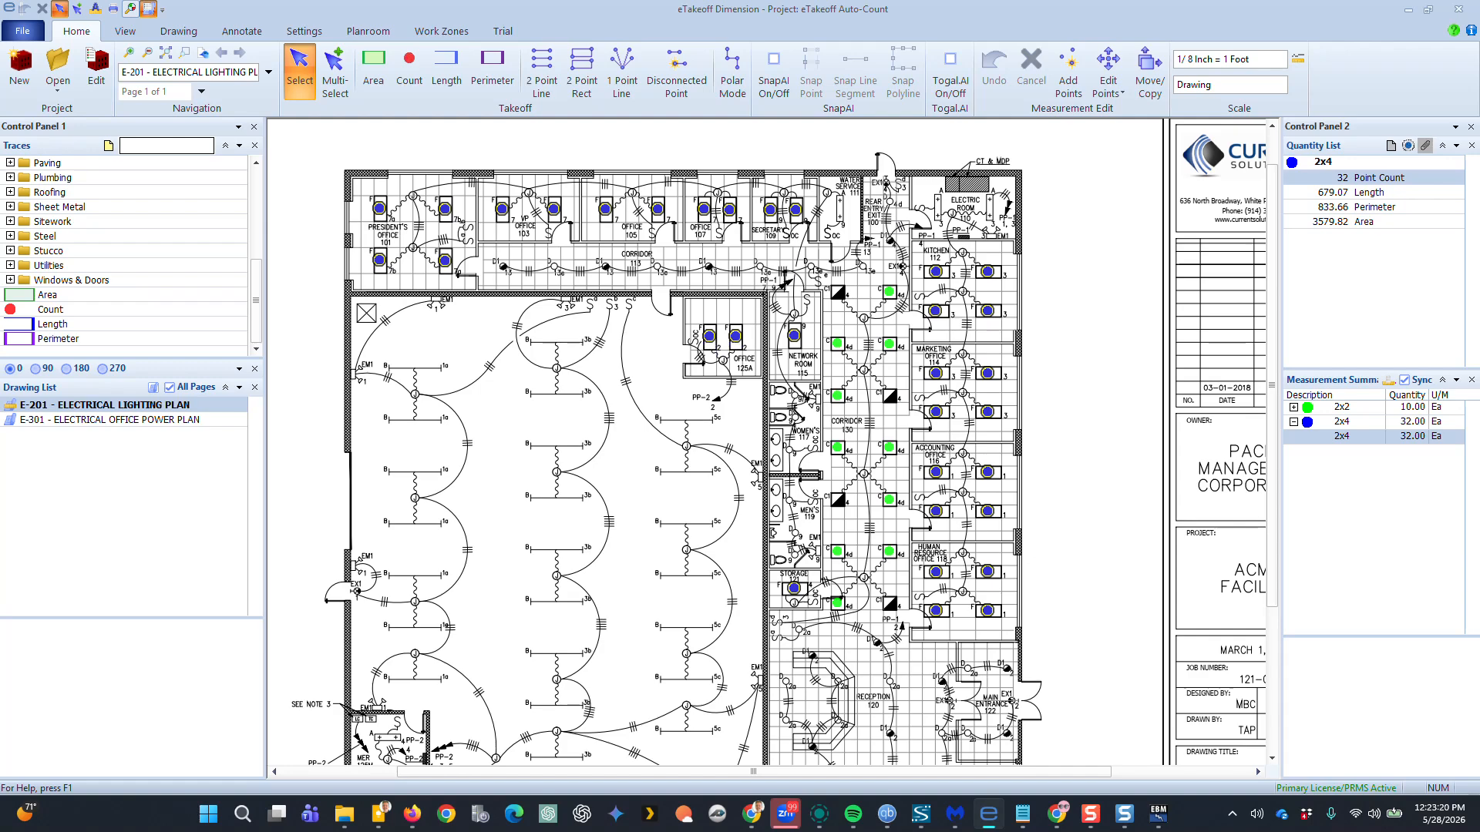
left_click(1069, 72)
left_click(649, 345)
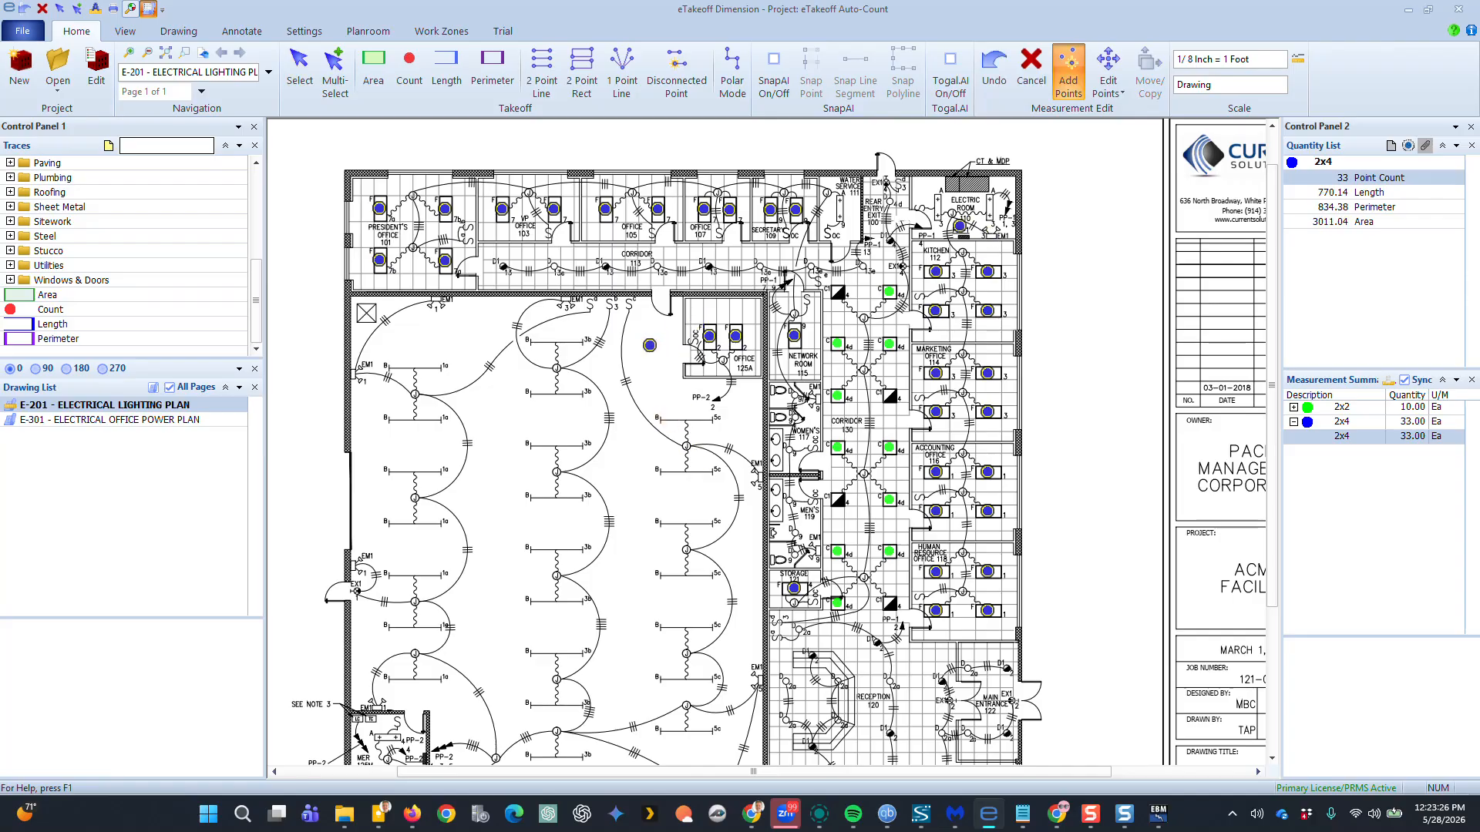
key("Escape")
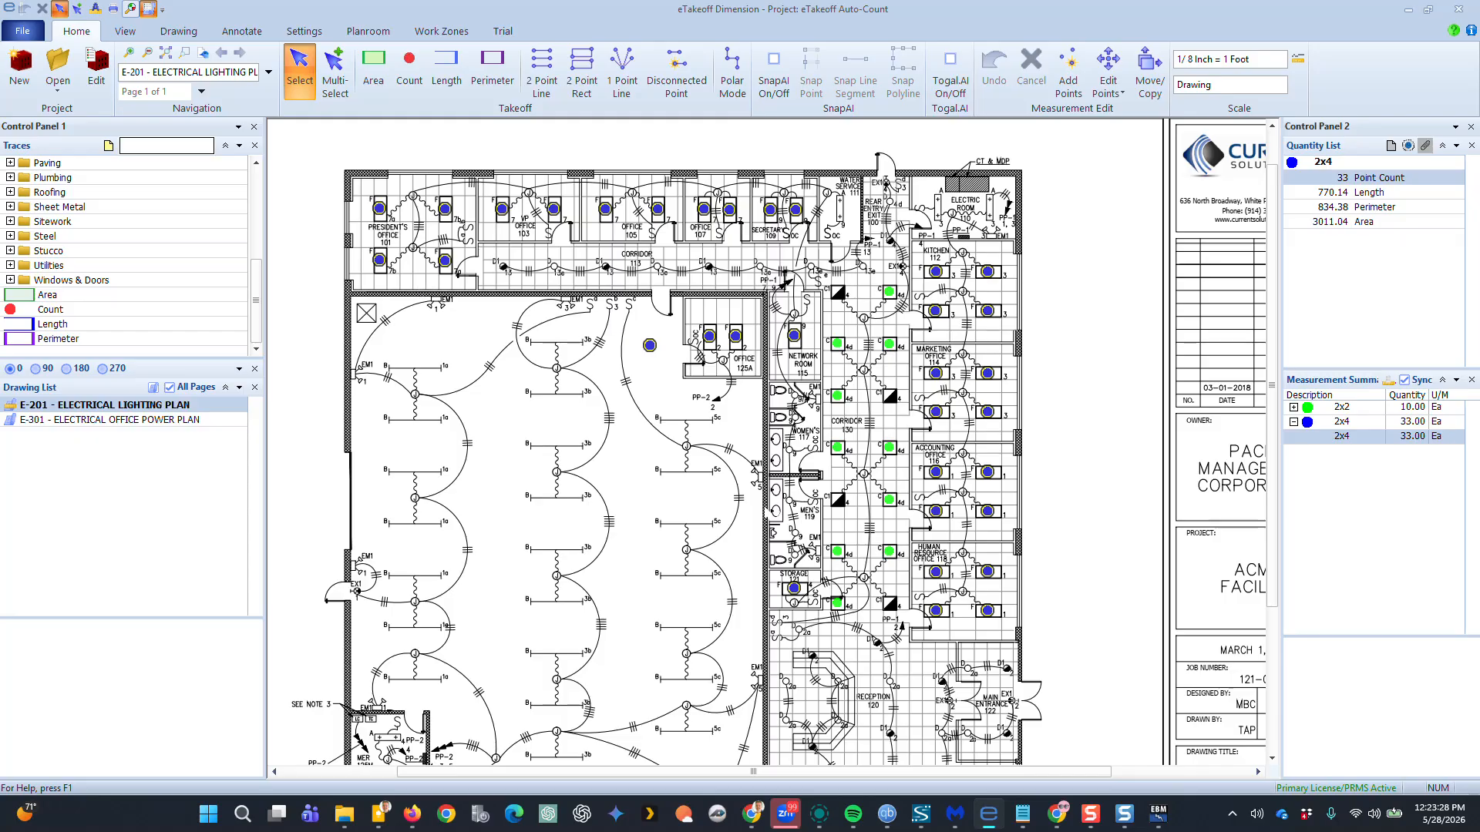
Switch to eTakeoff Auto-Count and import the updated 2x4 quantity into the F1 fixture takeoff
key("alt+Tab")
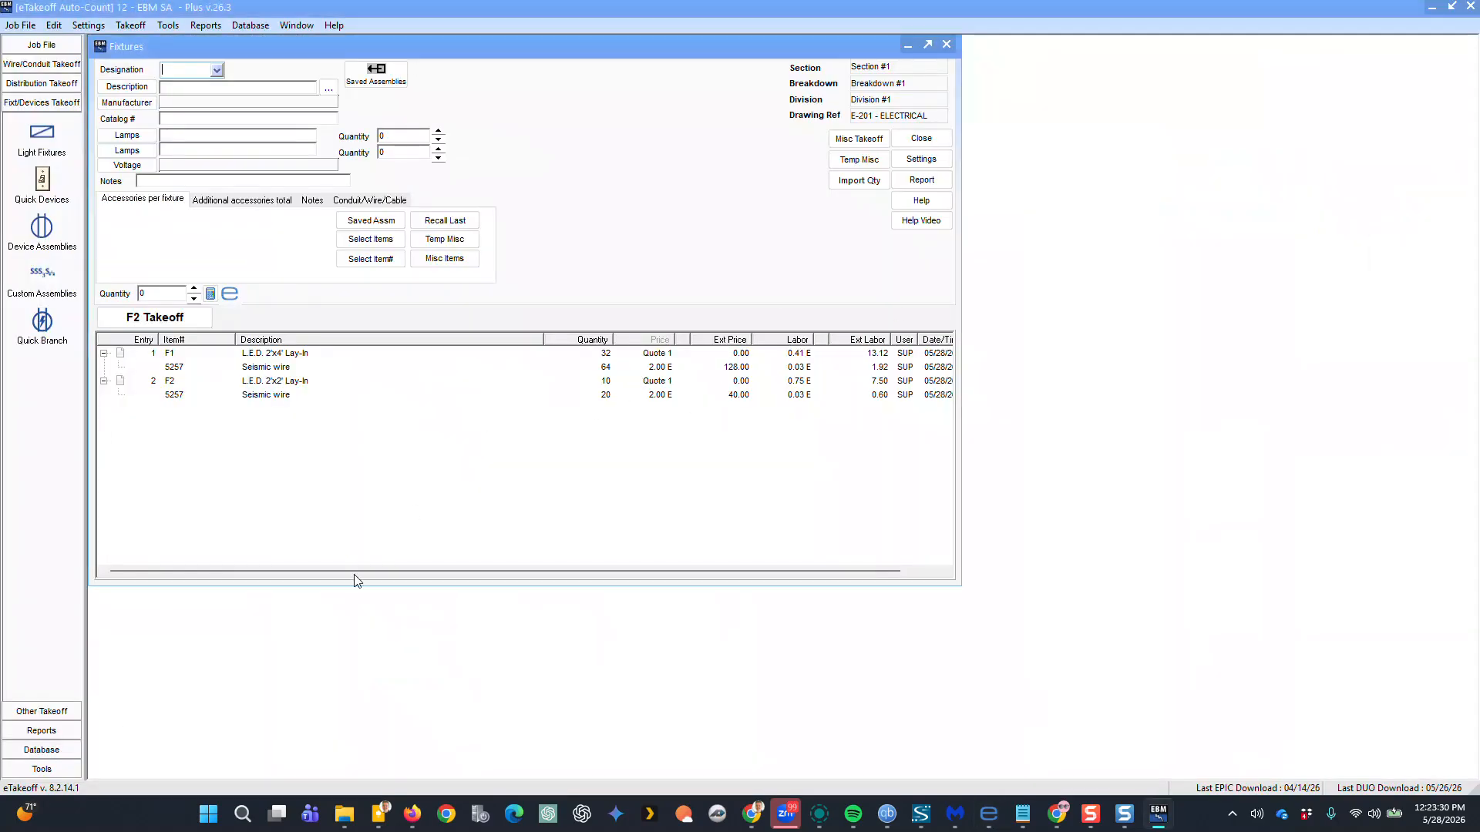
left_click(43, 768)
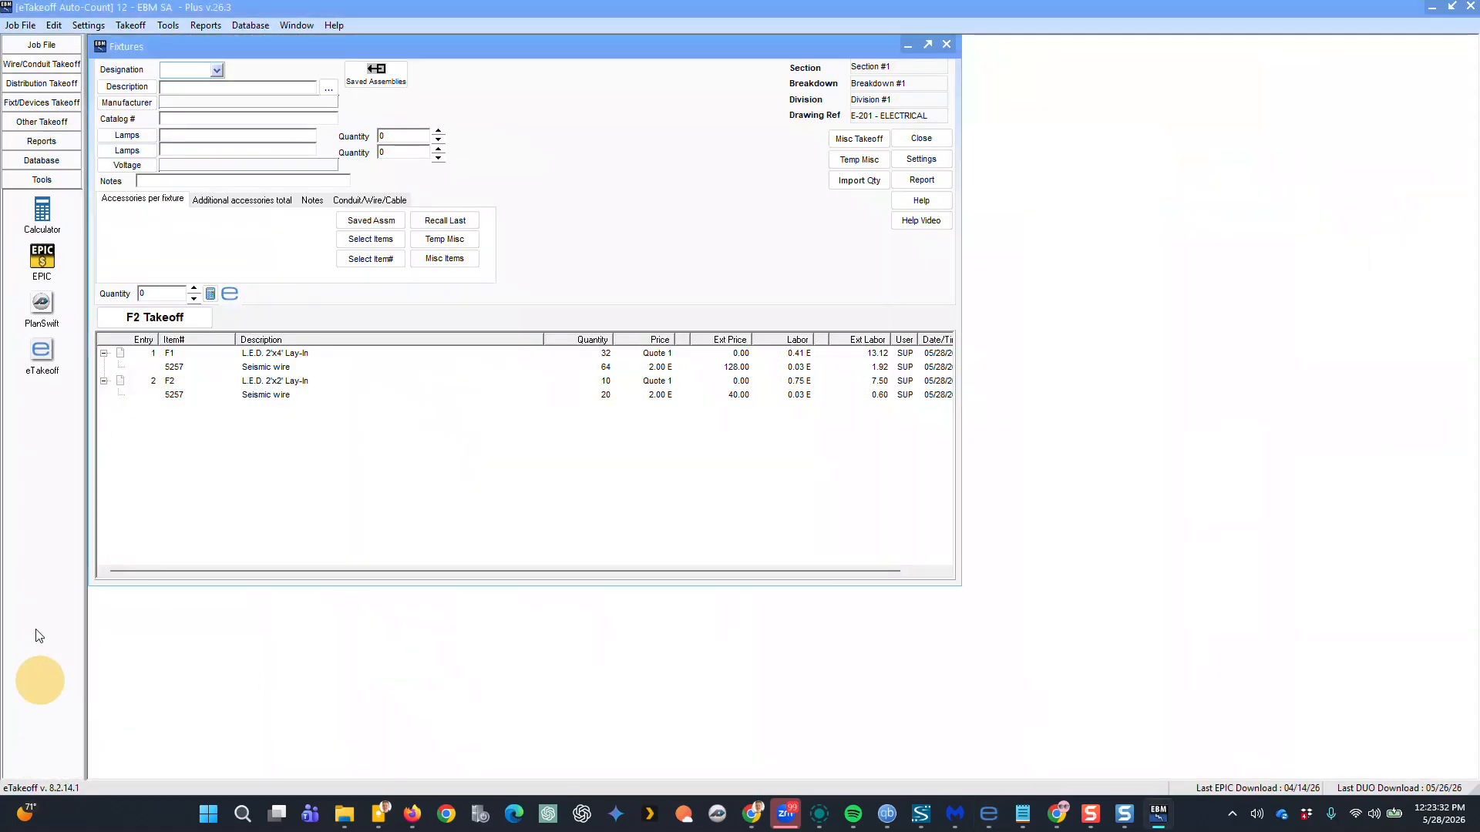
left_click(41, 354)
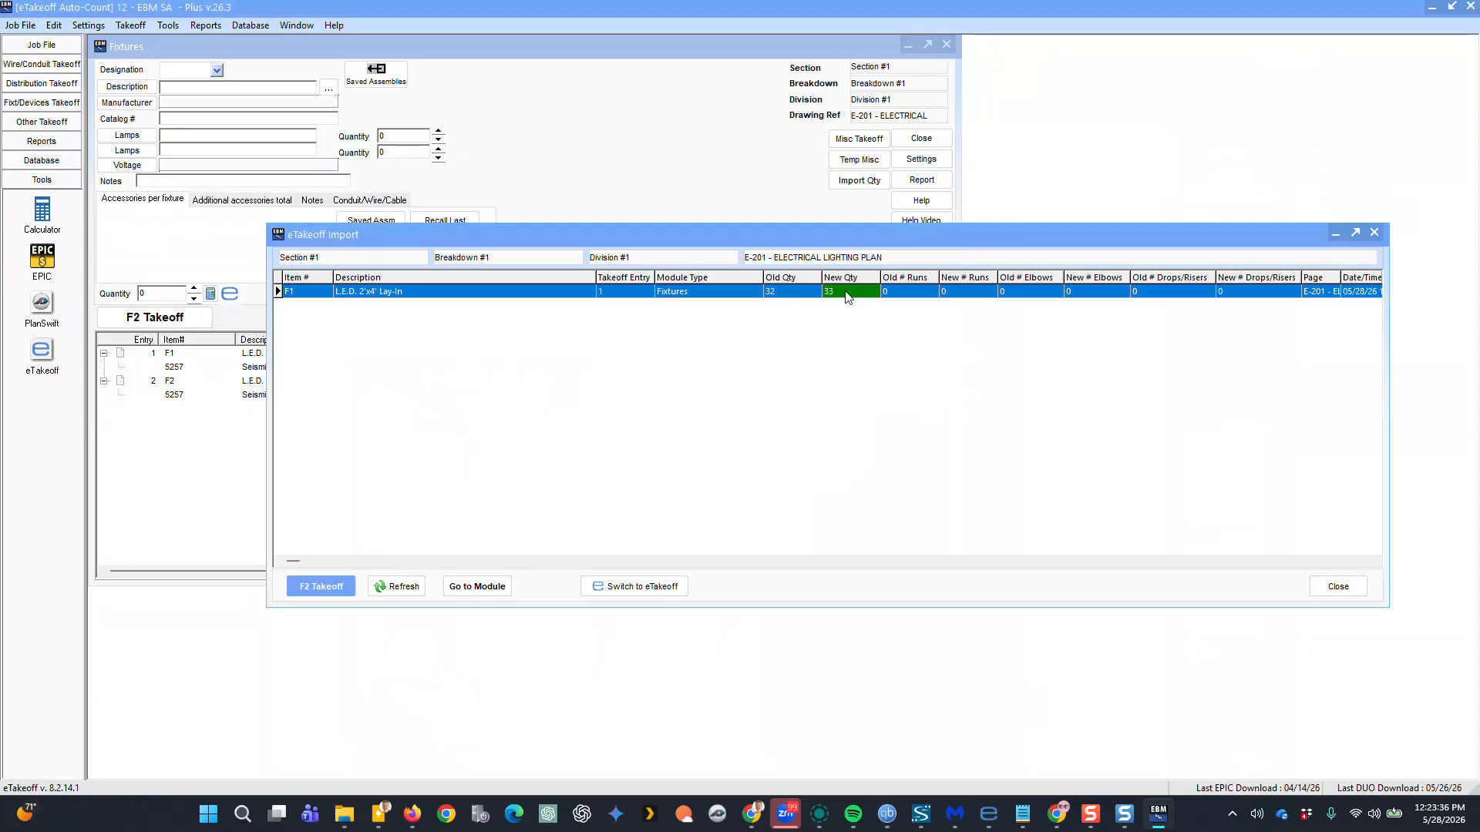
left_click(332, 586)
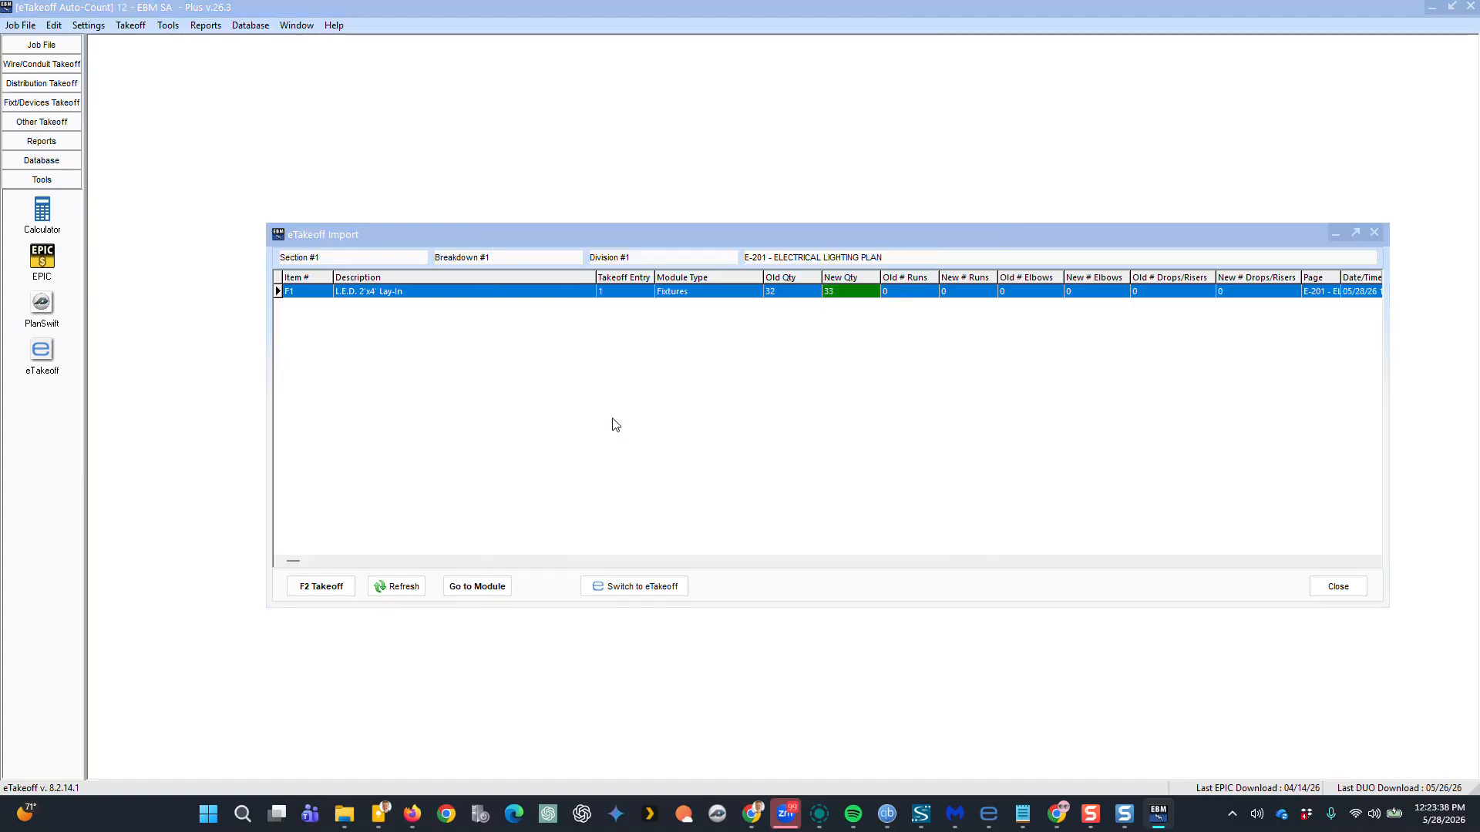
Open the Audit Trail report to review the fixture takeoff entries
left_click(41, 142)
left_click(41, 174)
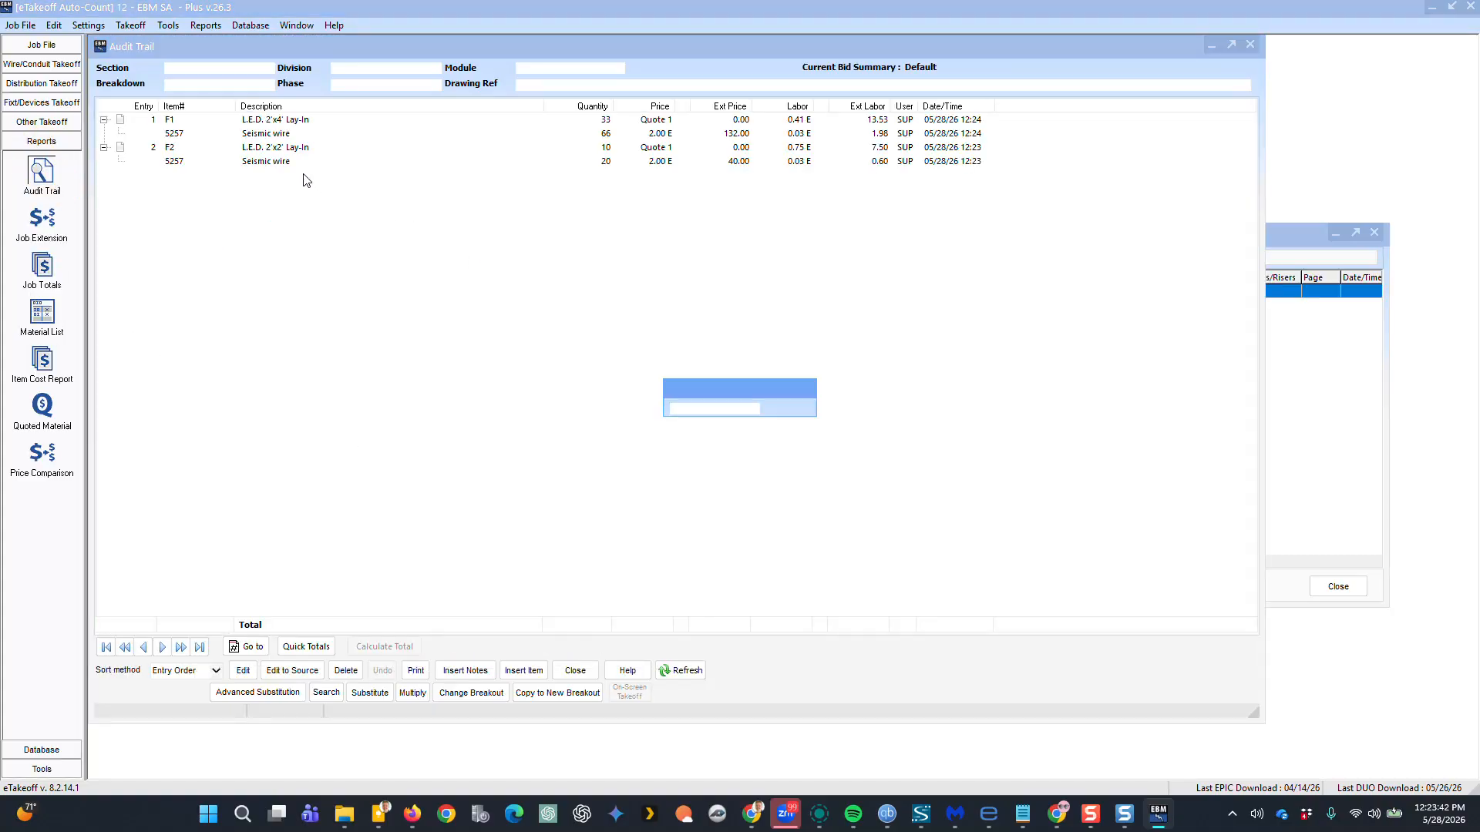